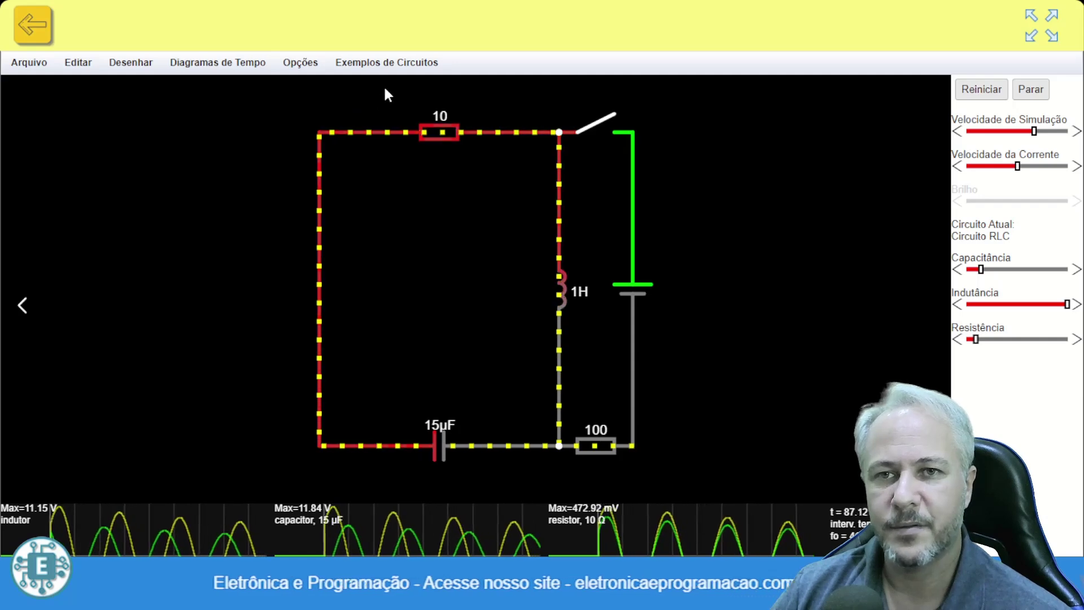
Load the basic example circuits Potenciômetro and Divisor de Tensão one after the other.
{"action": "left_click", "coordinate": [388, 62]}
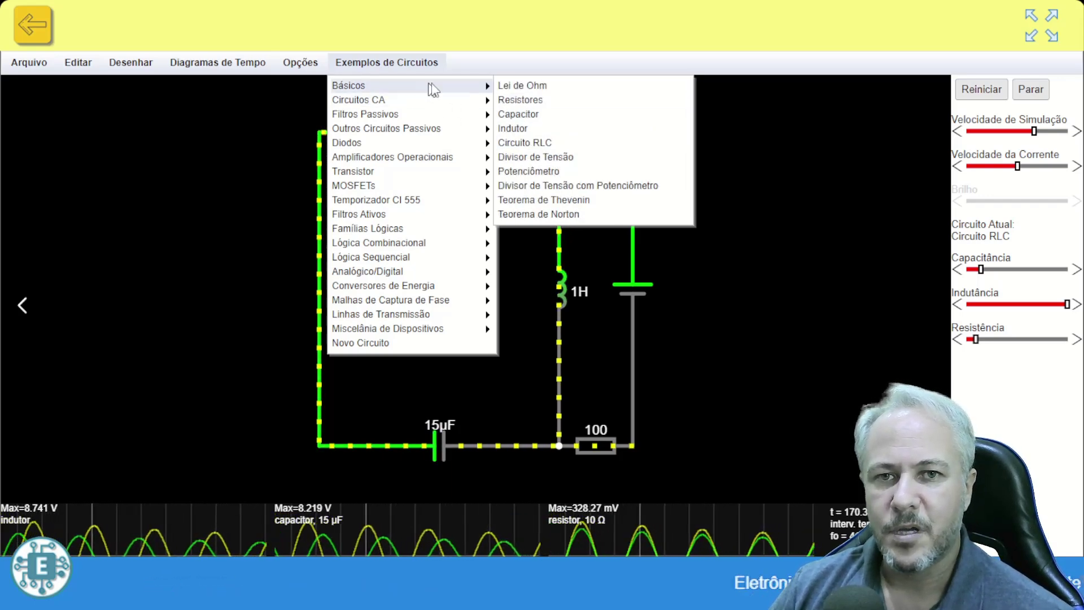
{"action": "left_click", "coordinate": [545, 175]}
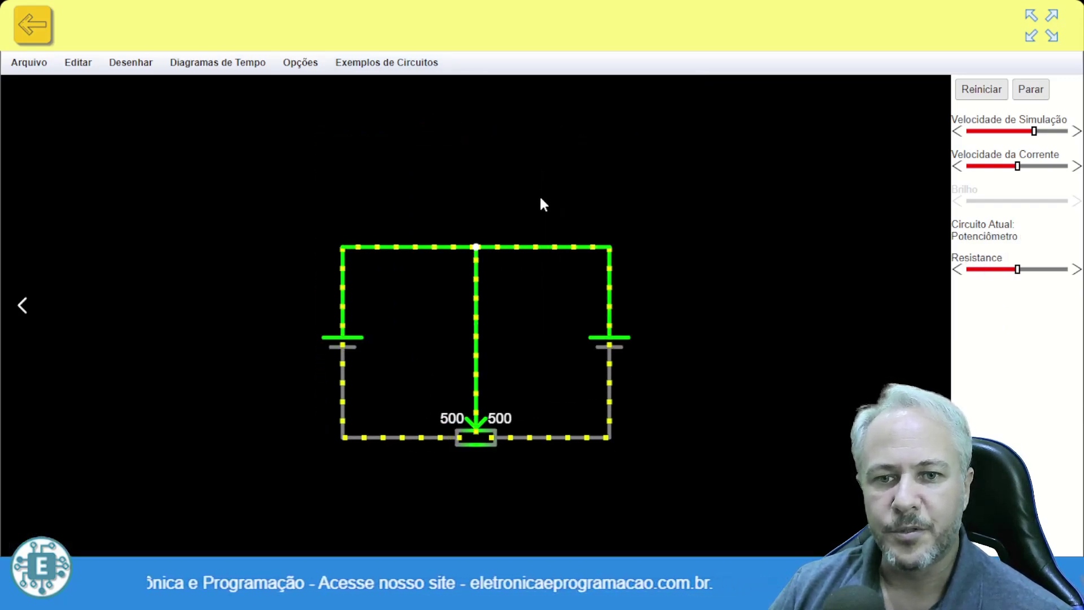
{"action": "left_click", "coordinate": [398, 63]}
{"action": "mouse_move", "coordinate": [395, 85]}
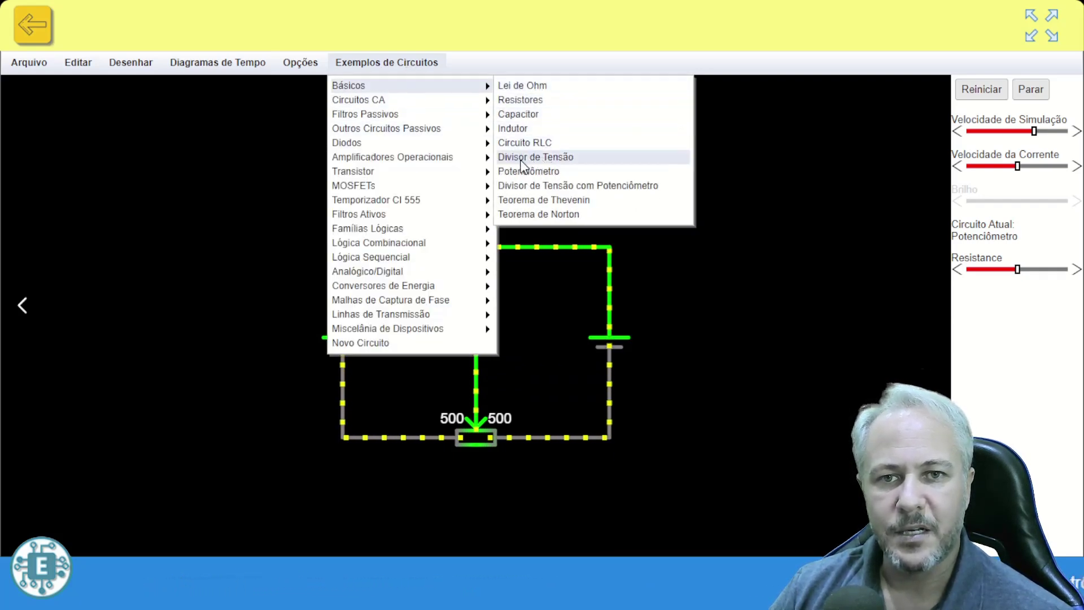
{"action": "left_click", "coordinate": [542, 161]}
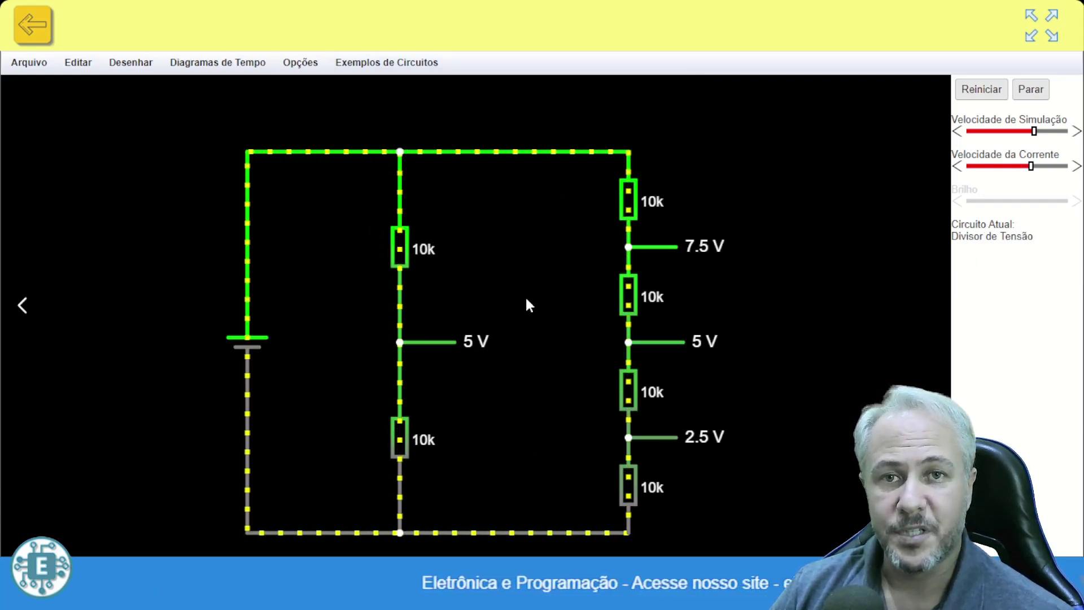
Load the basic example circuit Teorema de Thevenin.
{"action": "left_click", "coordinate": [382, 64]}
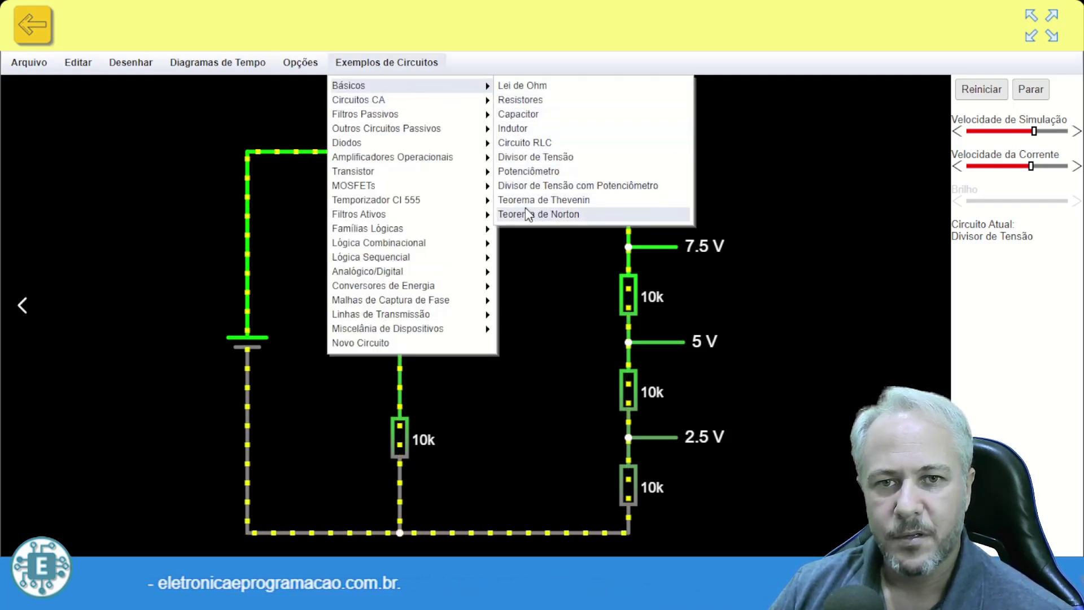
{"action": "left_click", "coordinate": [567, 201]}
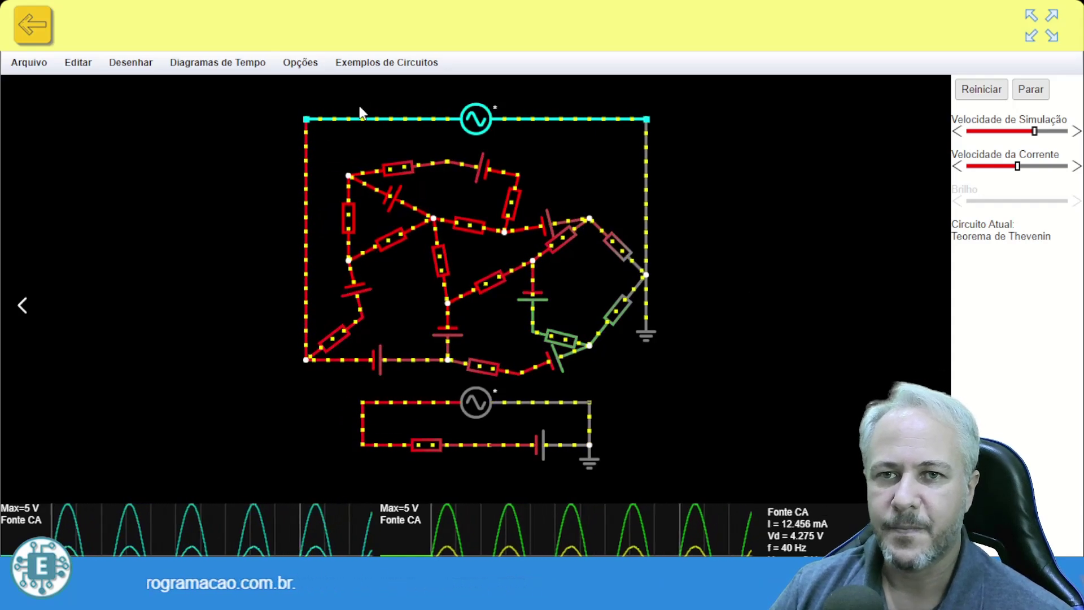
Load the Interruptor de Luz 3-Way example from the other passive circuits and toggle its source-side switch.
{"action": "left_click", "coordinate": [371, 63]}
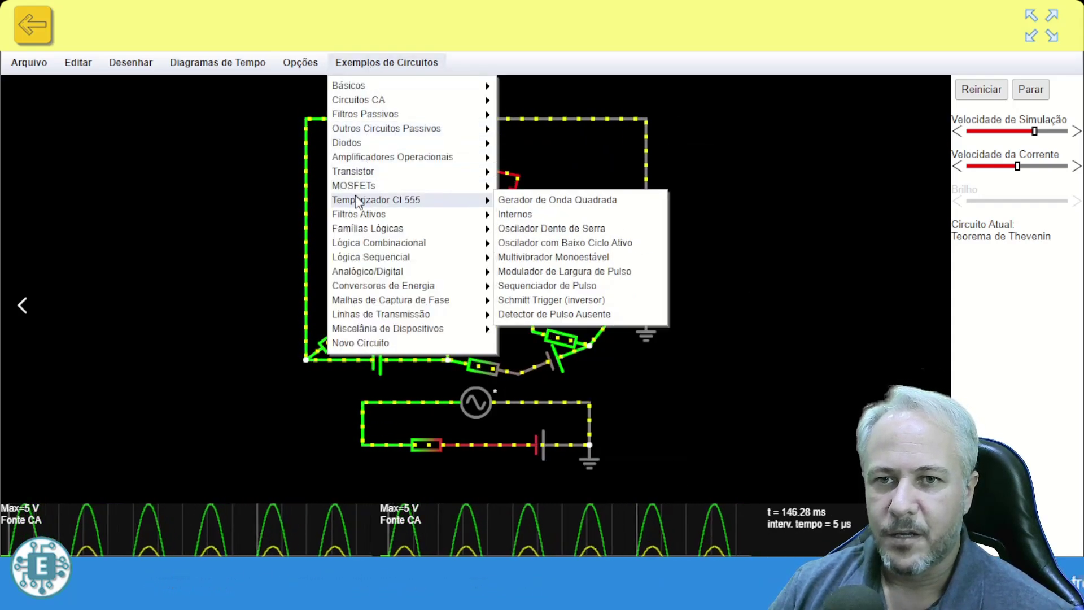
{"action": "mouse_move", "coordinate": [390, 164]}
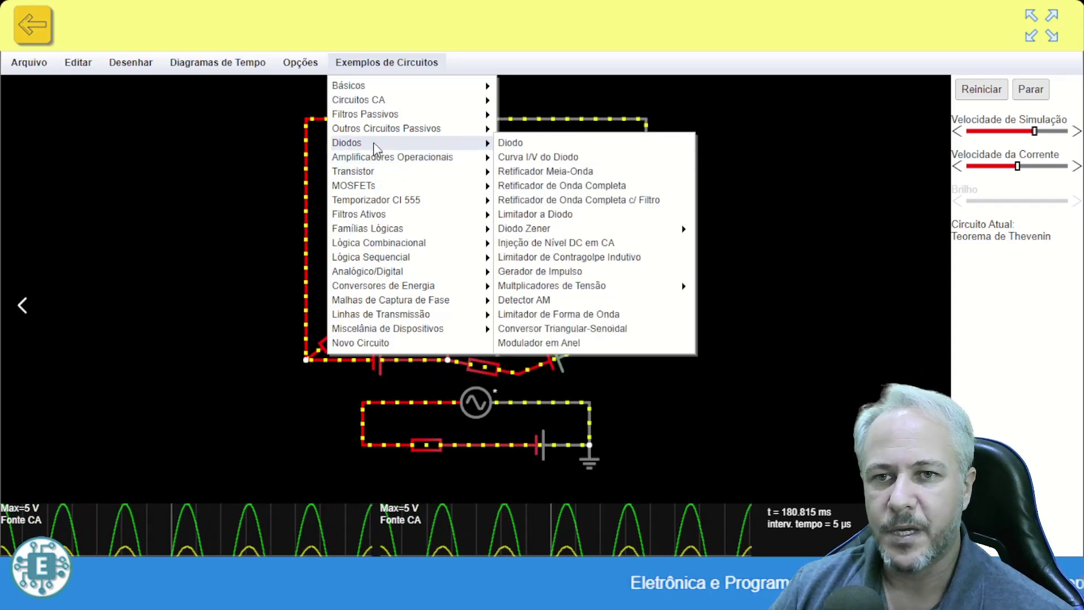
{"action": "mouse_move", "coordinate": [389, 130]}
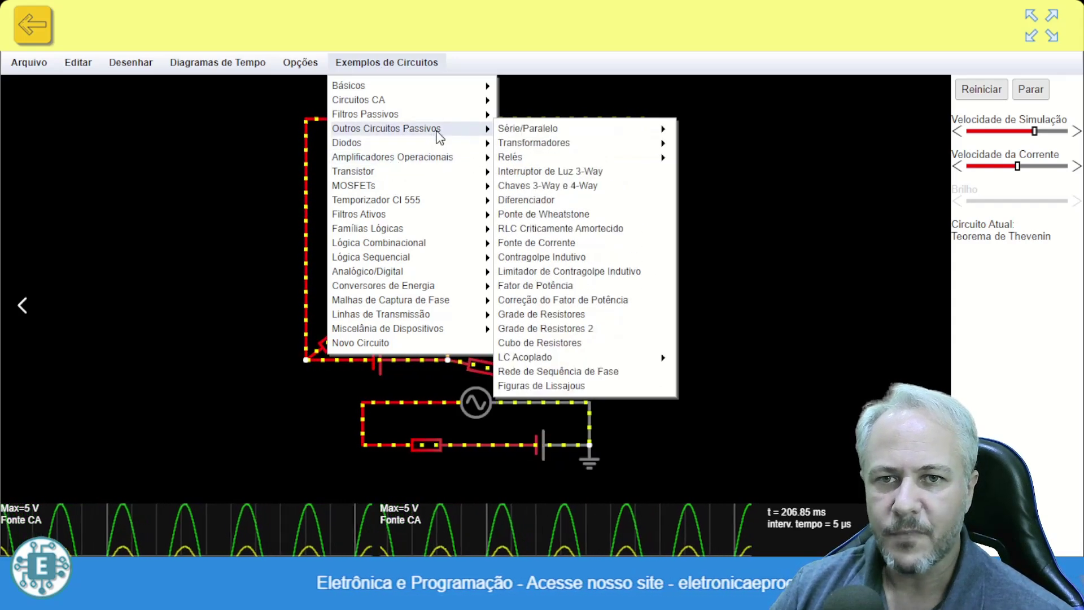
{"action": "left_click", "coordinate": [559, 171]}
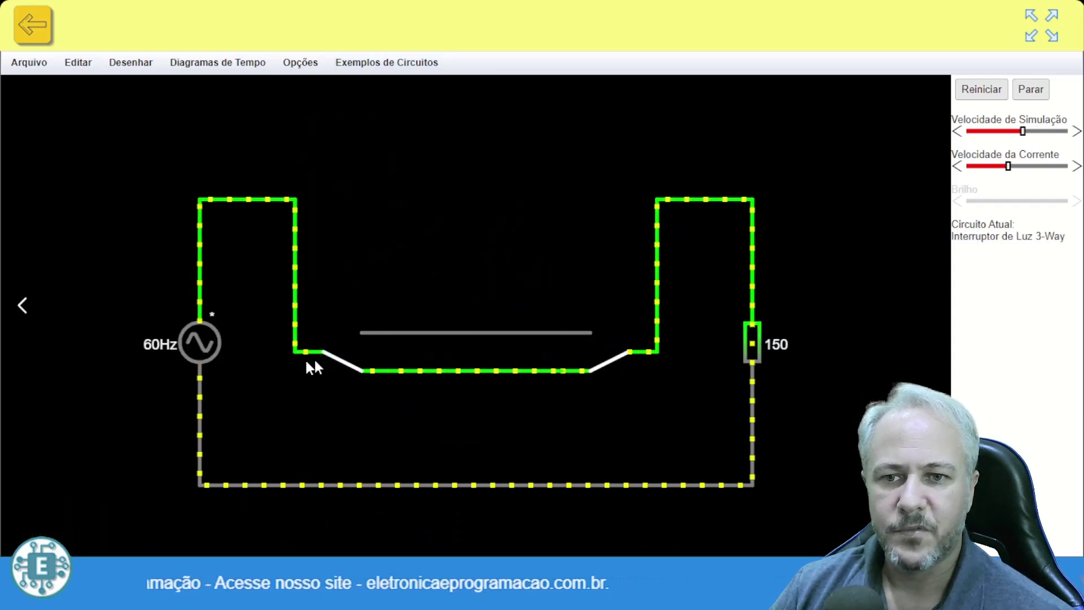
{"action": "left_click", "coordinate": [345, 359]}
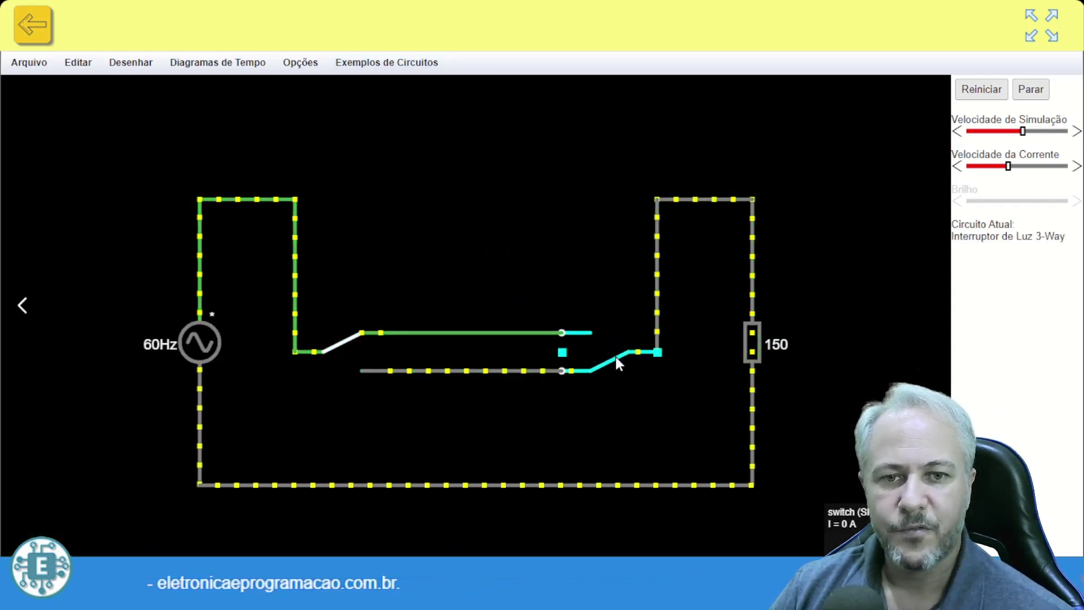
Load the Chaves 3-Way e 4-Way example, toggling its middle 4-way switch twice and each outer 3-way switch once.
{"action": "left_click", "coordinate": [373, 72]}
{"action": "mouse_move", "coordinate": [384, 135]}
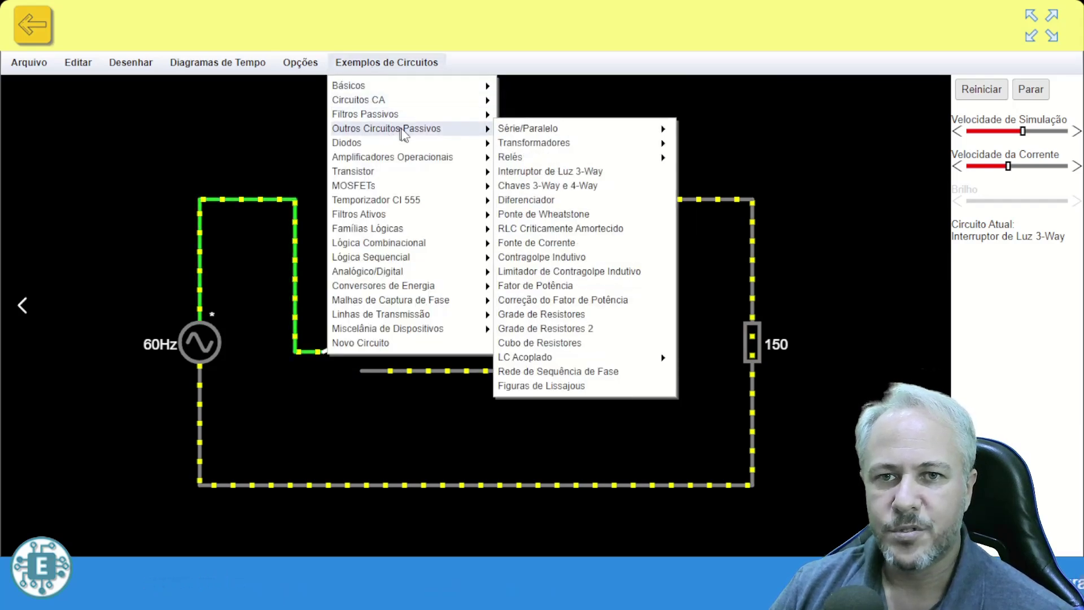
{"action": "left_click", "coordinate": [554, 184]}
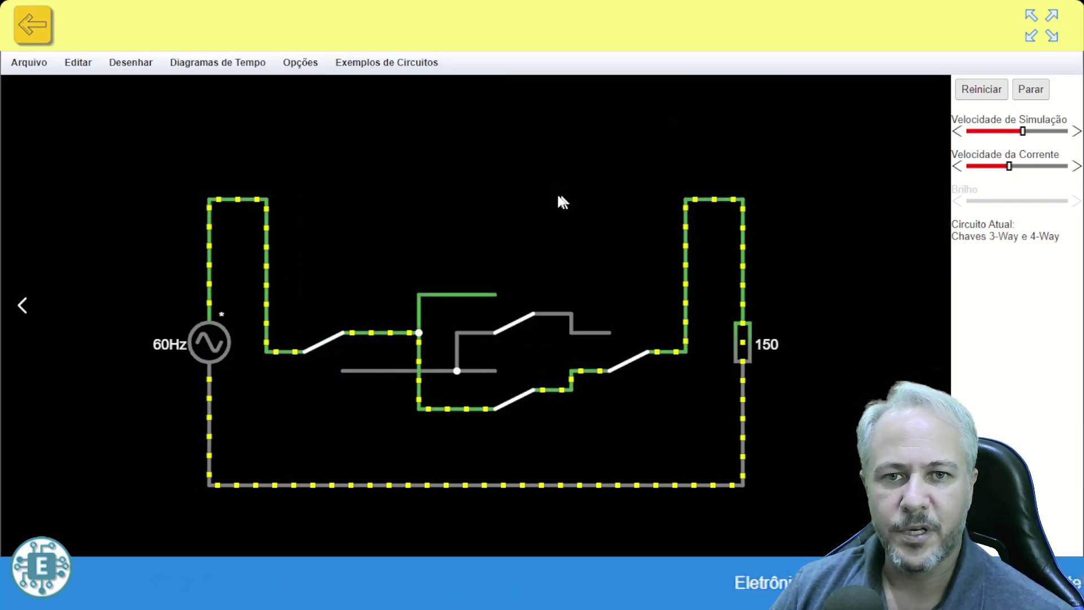
{"action": "left_click", "coordinate": [512, 317]}
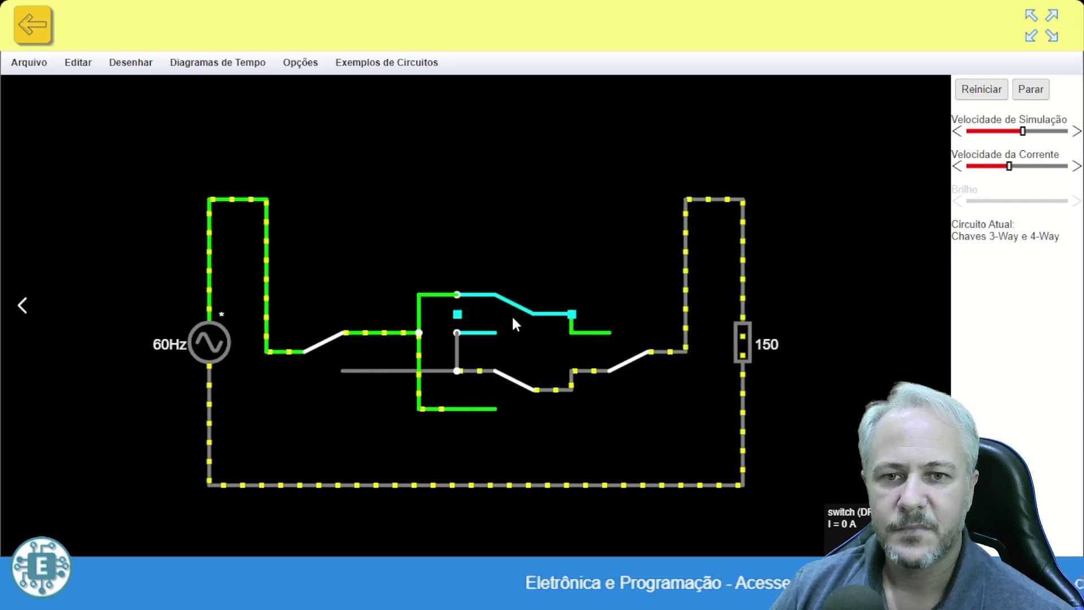
{"action": "left_click", "coordinate": [511, 312]}
{"action": "left_click", "coordinate": [618, 353]}
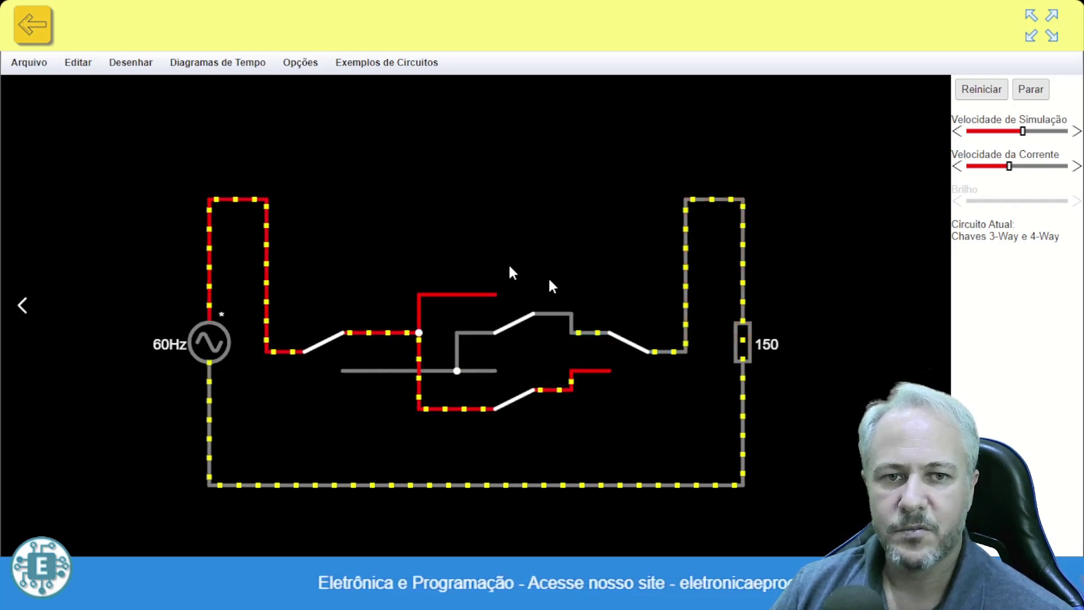
{"action": "left_click", "coordinate": [324, 334]}
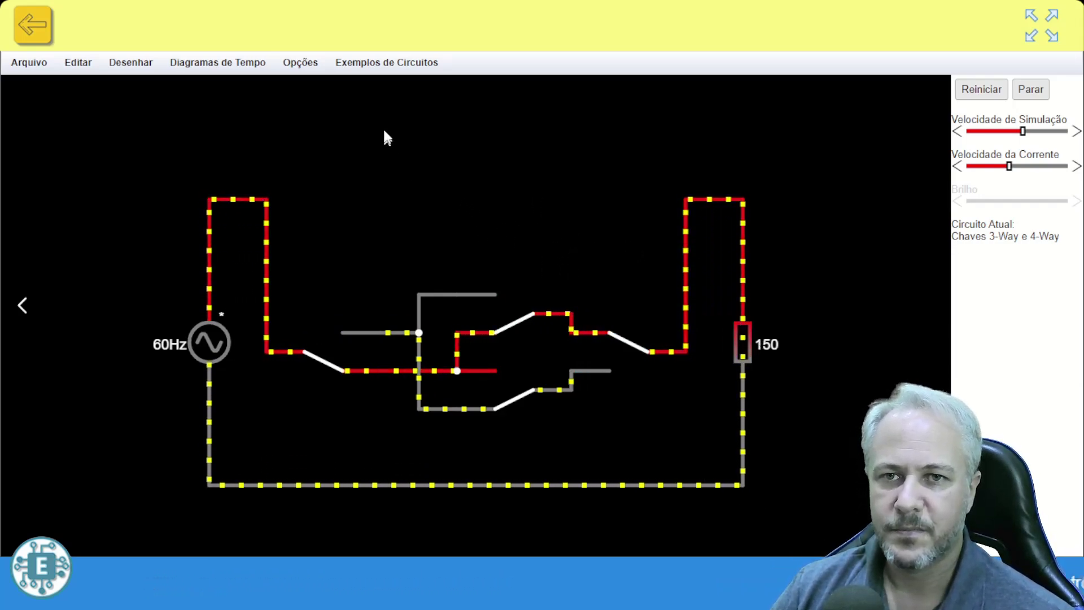
Load the Oscilador Dente de Serra example from the Temporizador CI 555 circuits.
{"action": "left_click", "coordinate": [381, 61]}
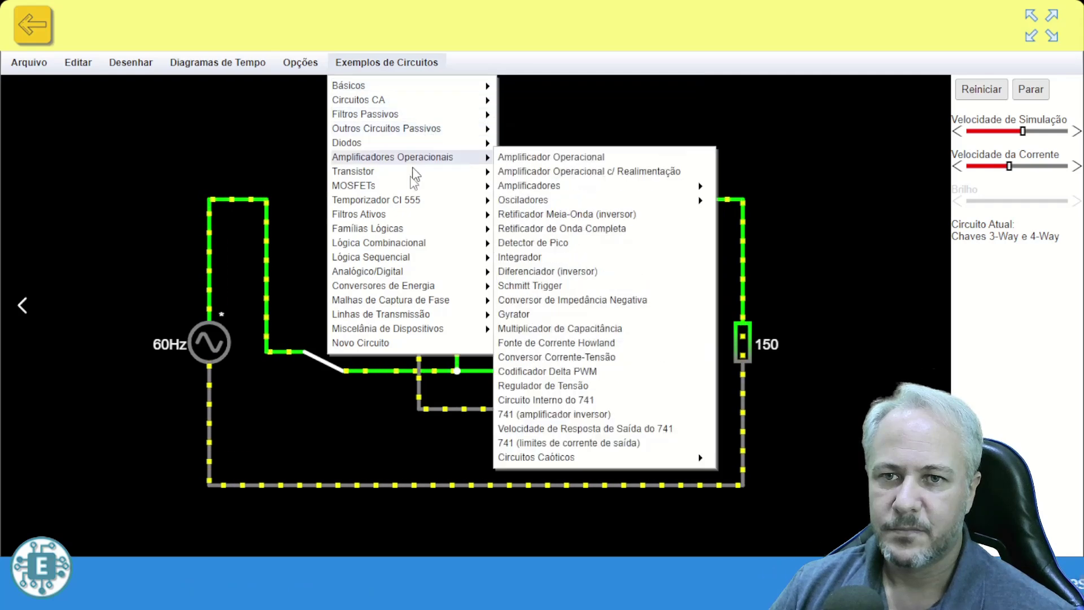
{"action": "mouse_move", "coordinate": [397, 204]}
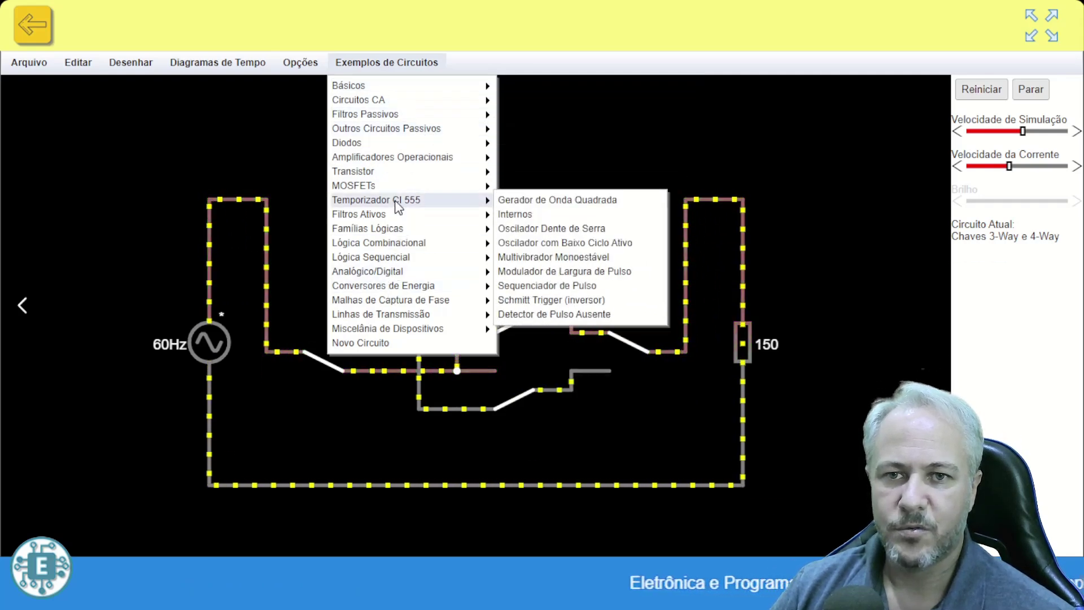
{"action": "left_click", "coordinate": [557, 228]}
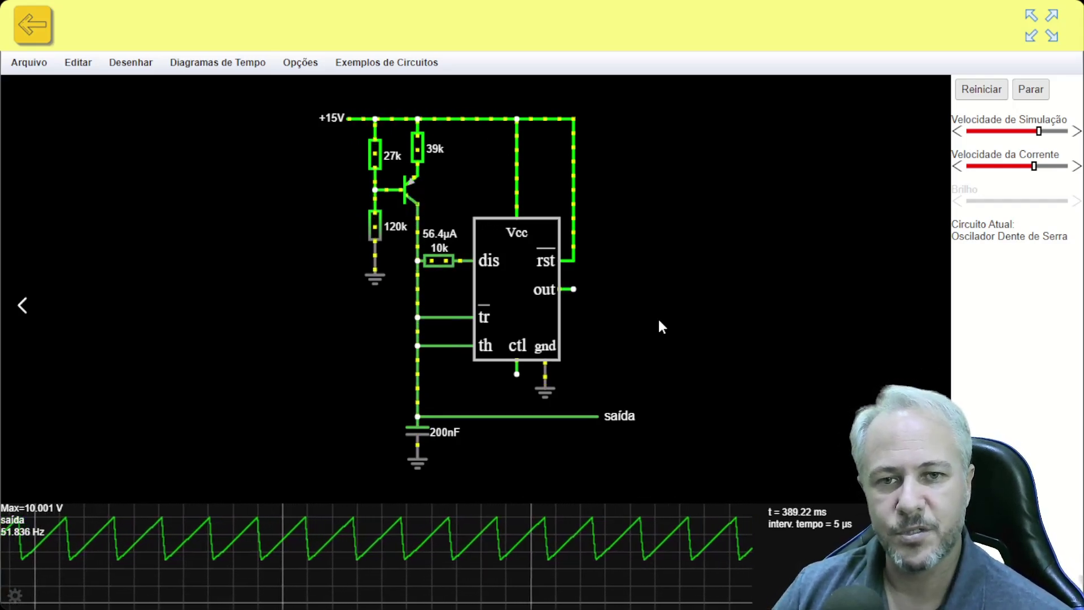
{"action": "left_click", "coordinate": [368, 65]}
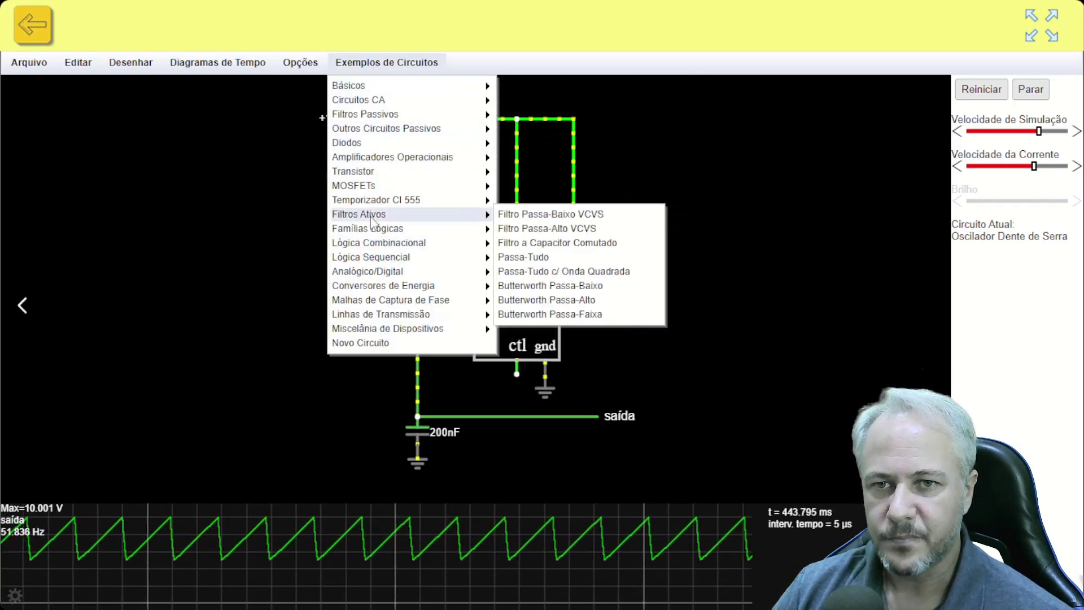
{"action": "mouse_move", "coordinate": [359, 192]}
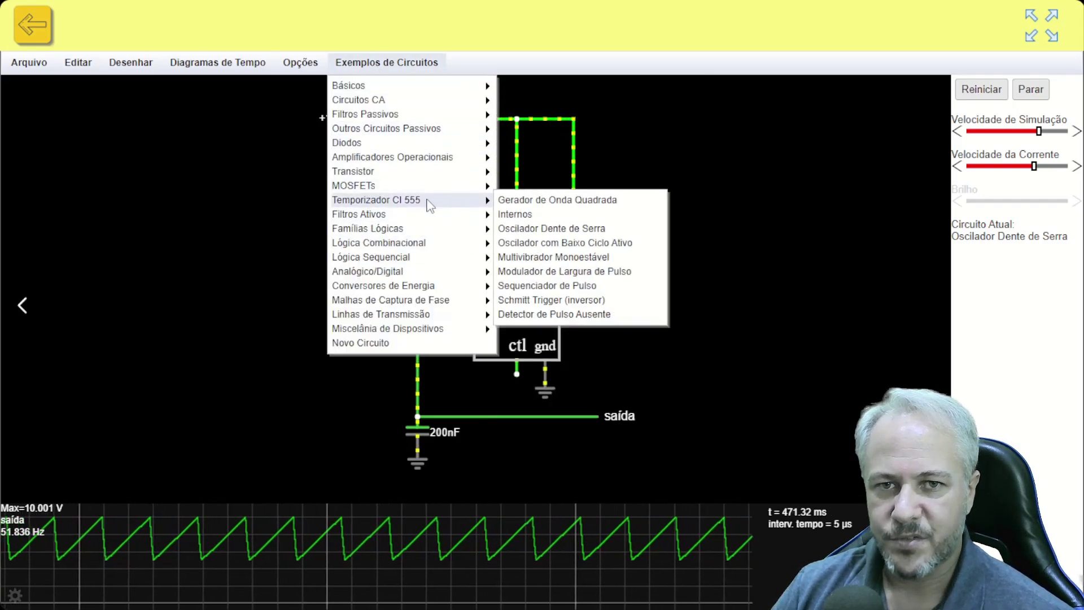
{"action": "mouse_move", "coordinate": [367, 315]}
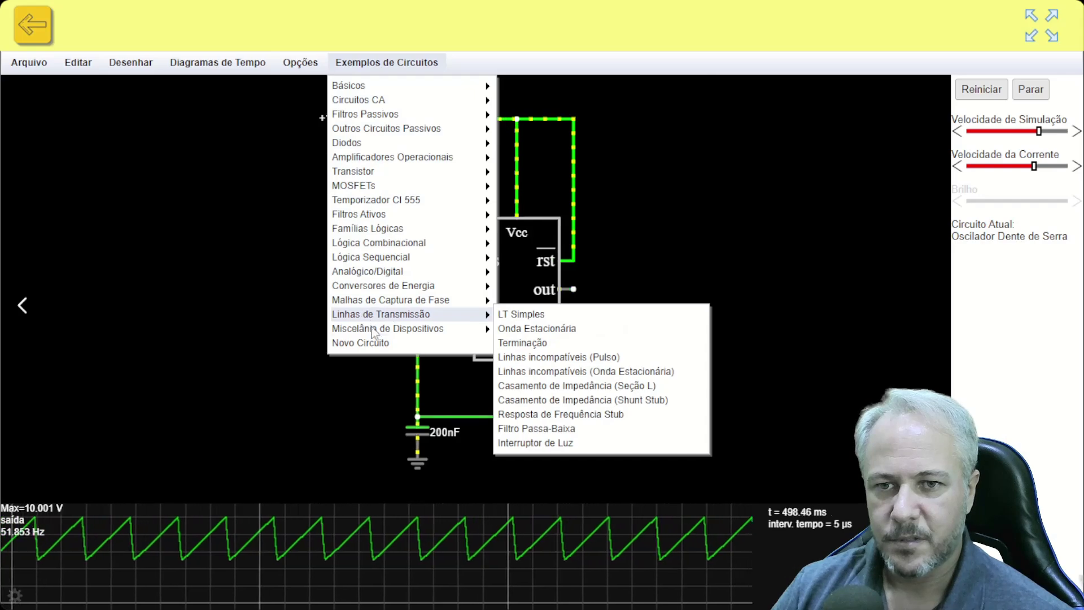
{"action": "mouse_move", "coordinate": [359, 134]}
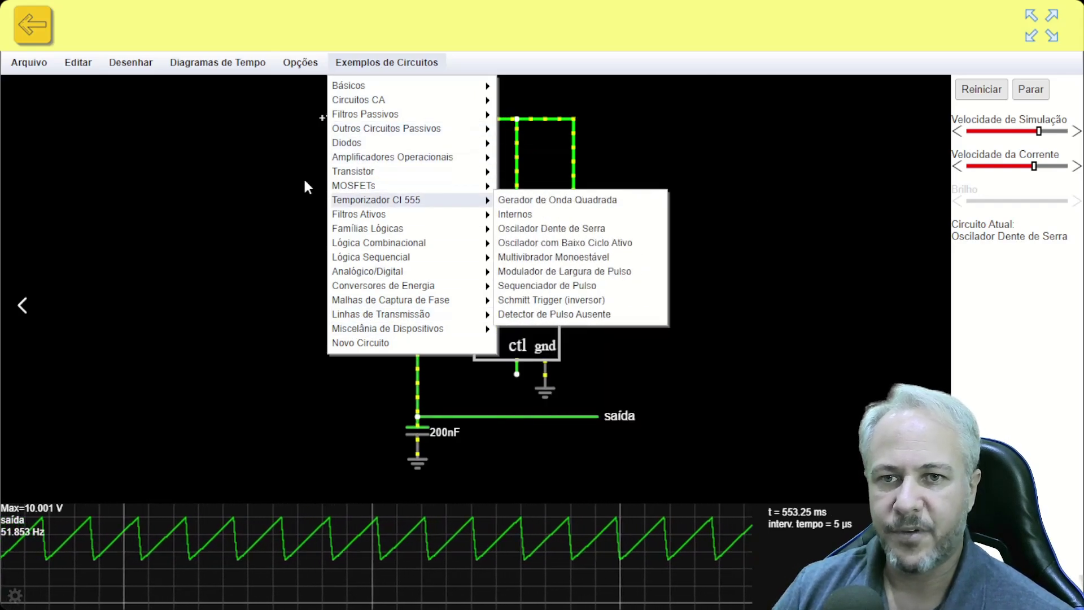
{"action": "left_click", "coordinate": [257, 167]}
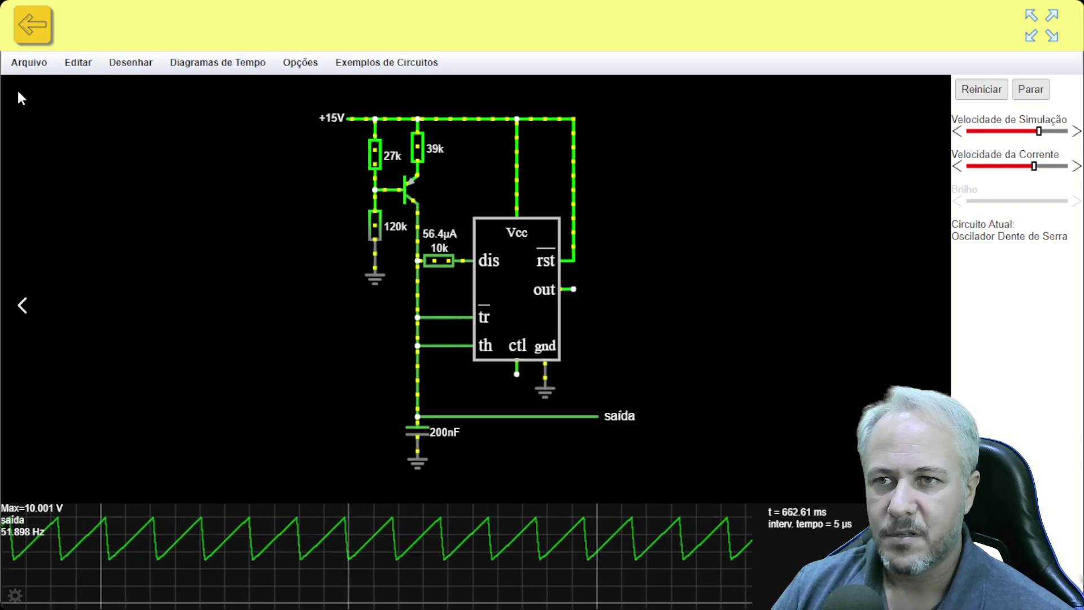
Create a new blank circuit.
{"action": "left_click", "coordinate": [29, 63]}
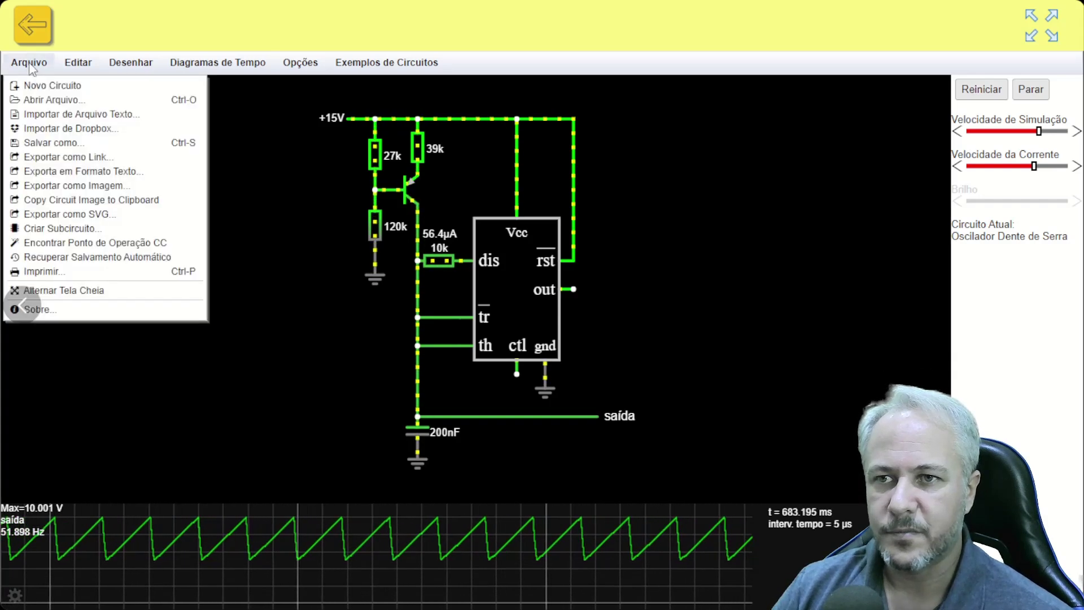
{"action": "left_click", "coordinate": [57, 83]}
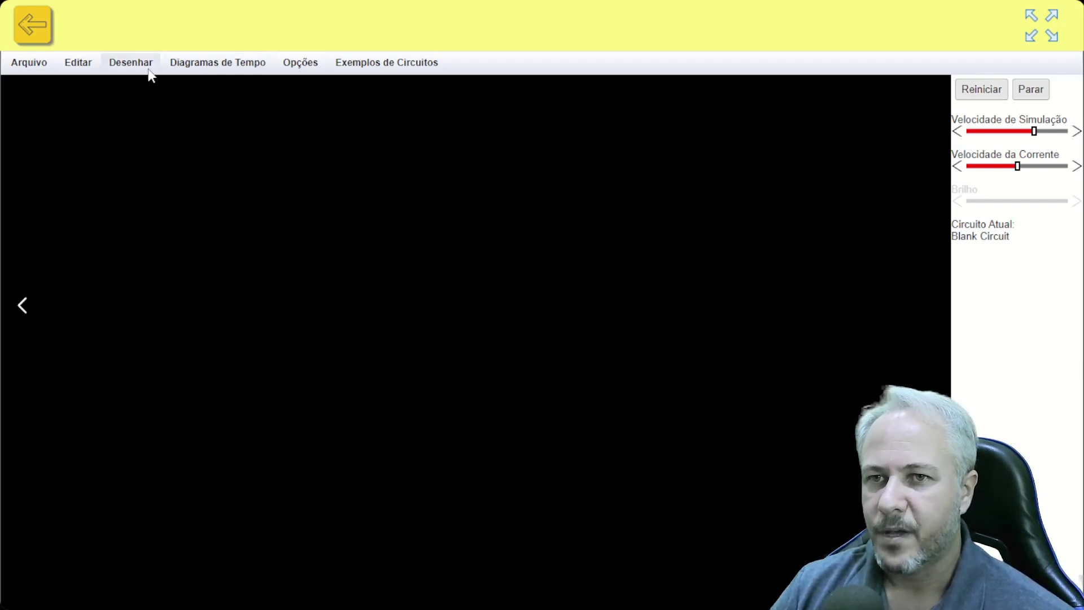
{"action": "right_click", "coordinate": [242, 166]}
{"action": "left_click", "coordinate": [198, 160]}
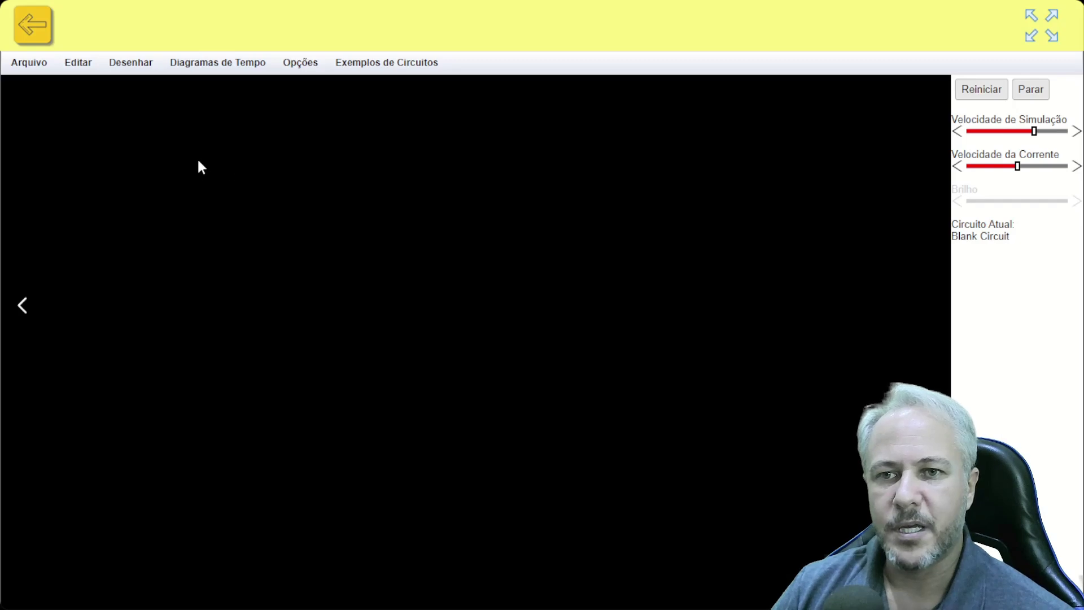
{"action": "right_click", "coordinate": [301, 166]}
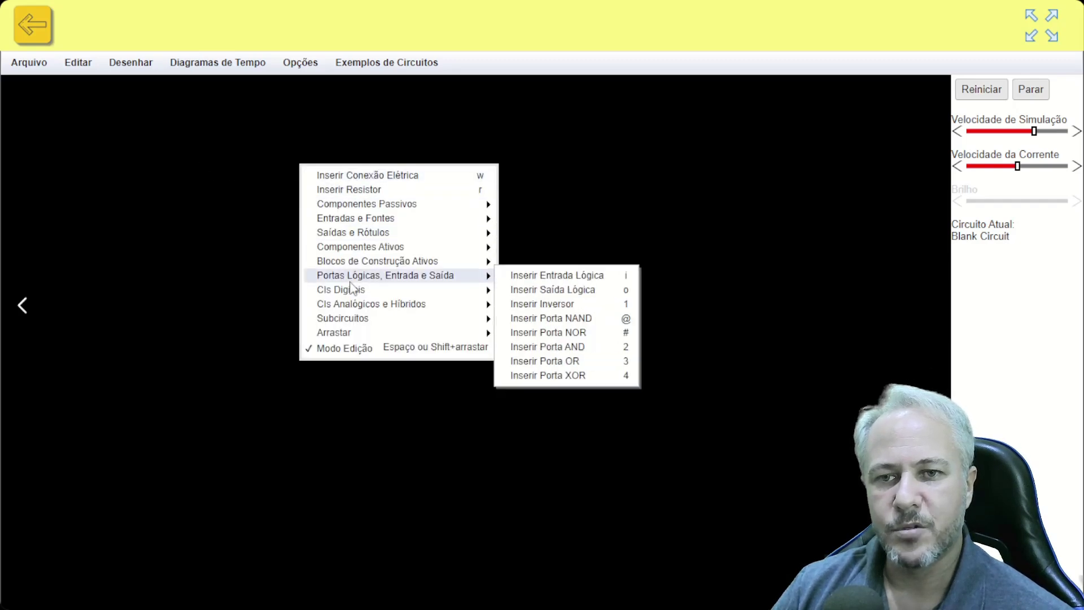
{"action": "left_click", "coordinate": [229, 191]}
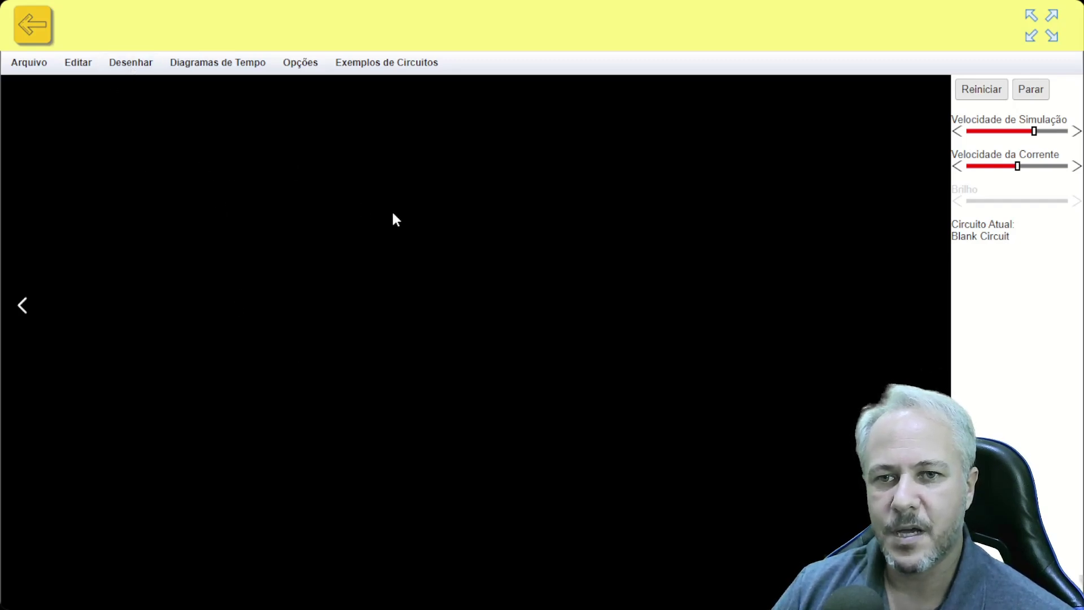
Insert three horizontal two-terminal AC voltage sources of equal length, stacked one below another with even spacing.
{"action": "right_click", "coordinate": [227, 155]}
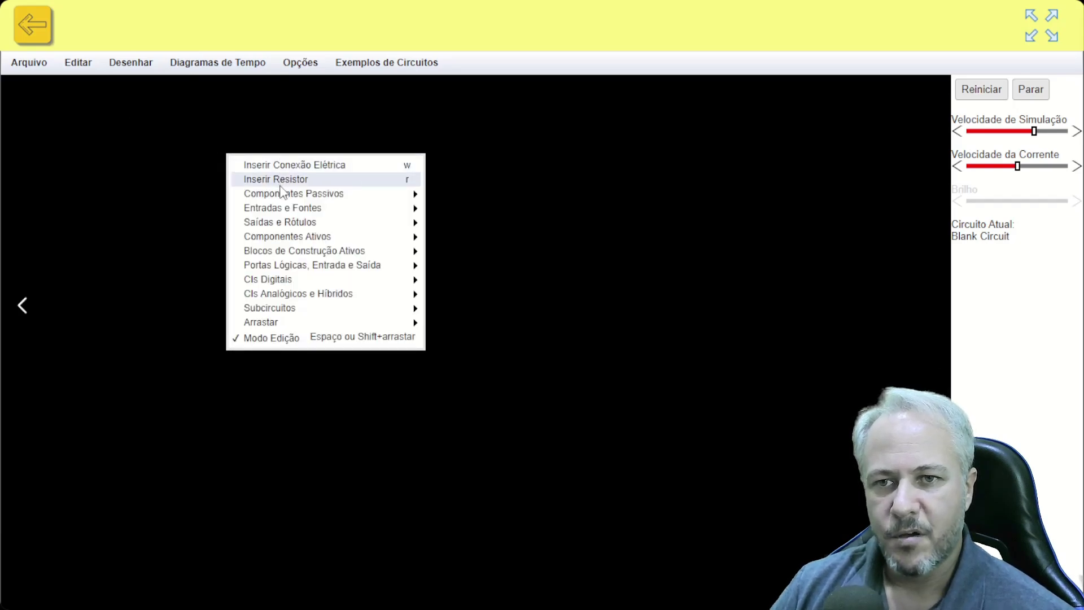
{"action": "mouse_move", "coordinate": [321, 211]}
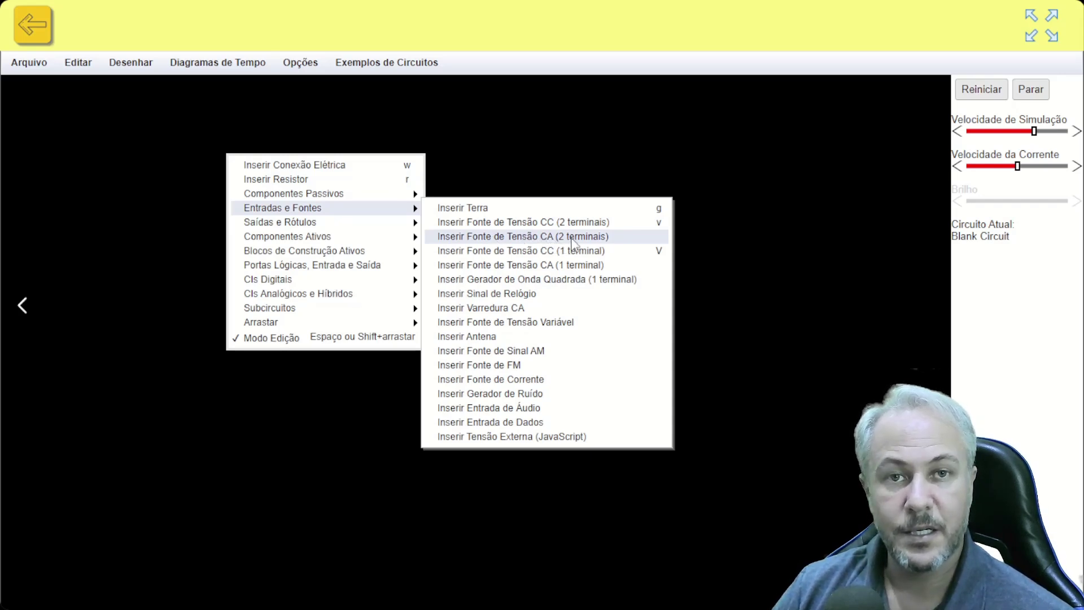
{"action": "left_click", "coordinate": [502, 239]}
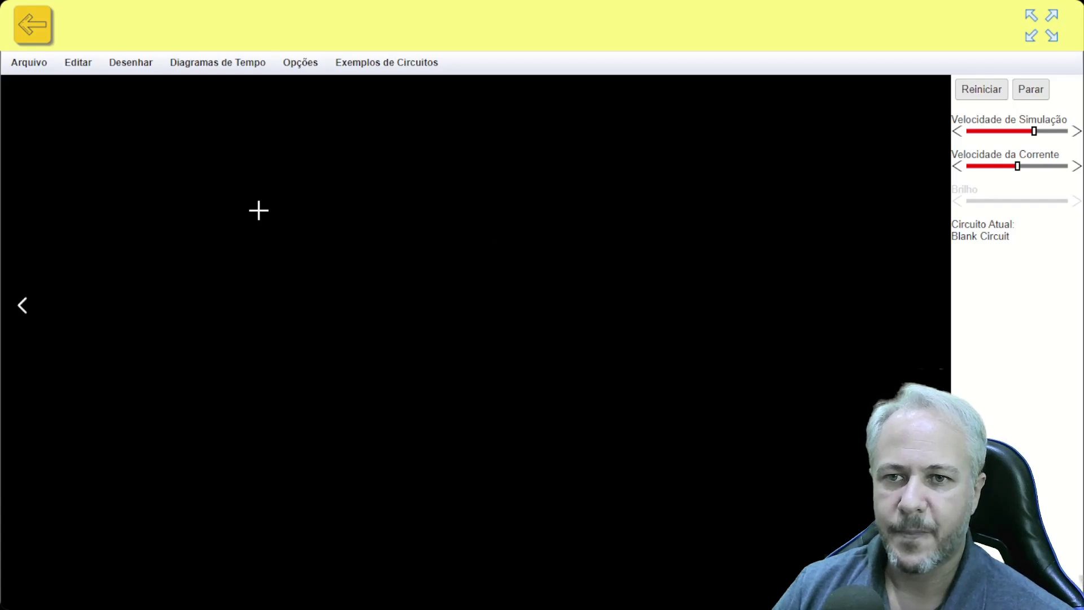
{"action": "left_click_drag", "start_coordinate": [272, 231], "coordinate": [365, 229]}
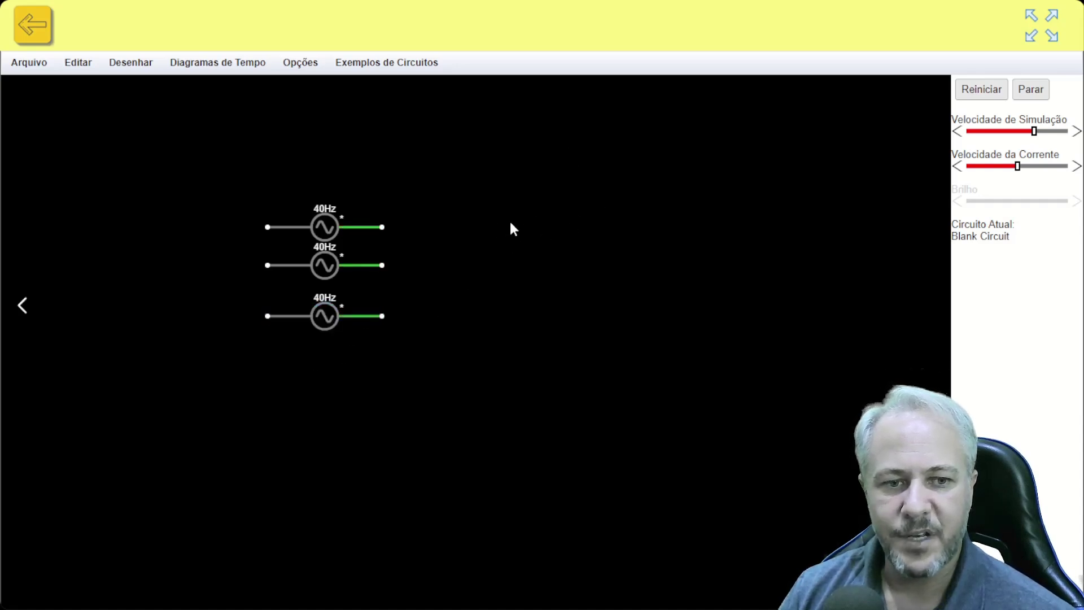
{"action": "left_click_drag", "start_coordinate": [324, 321], "coordinate": [324, 308]}
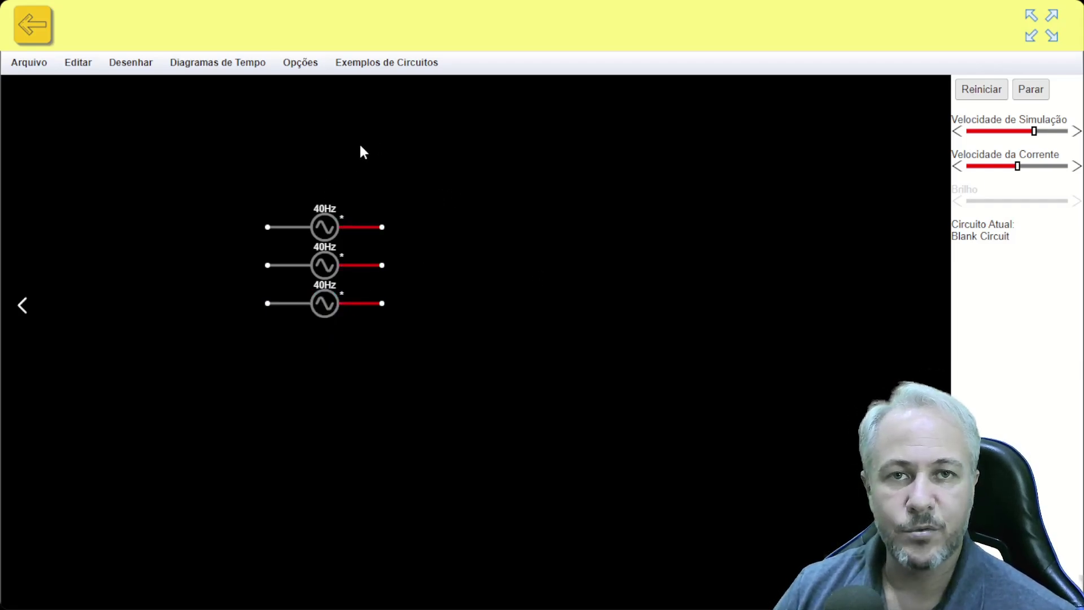
Set the top AC source's maximum voltage to 179 V and its frequency to 60 Hz.
{"action": "double_click", "coordinate": [324, 229]}
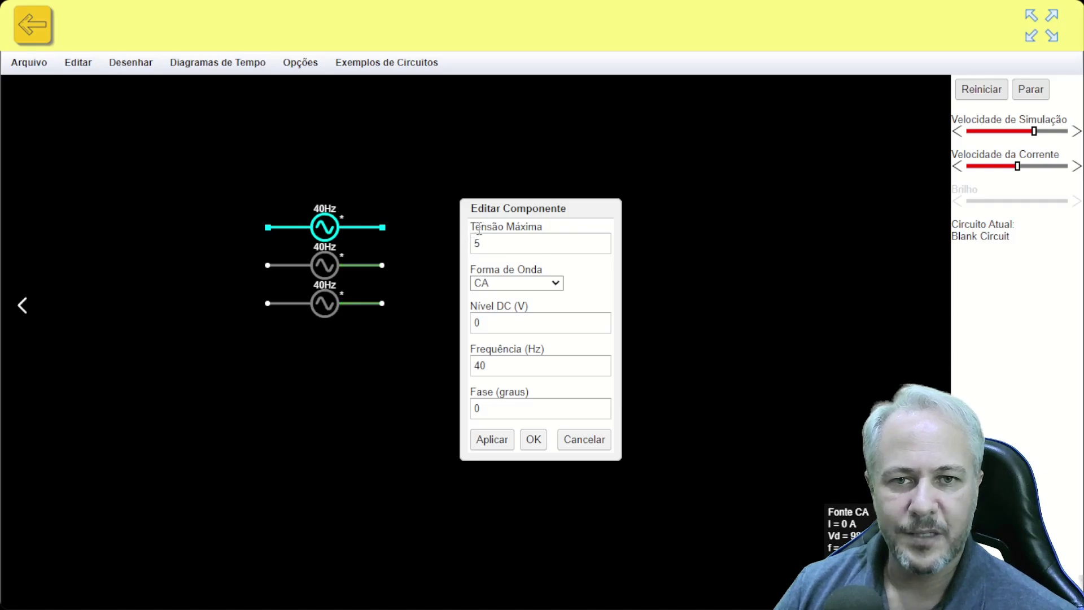
{"action": "left_click_drag", "start_coordinate": [470, 227], "coordinate": [546, 239]}
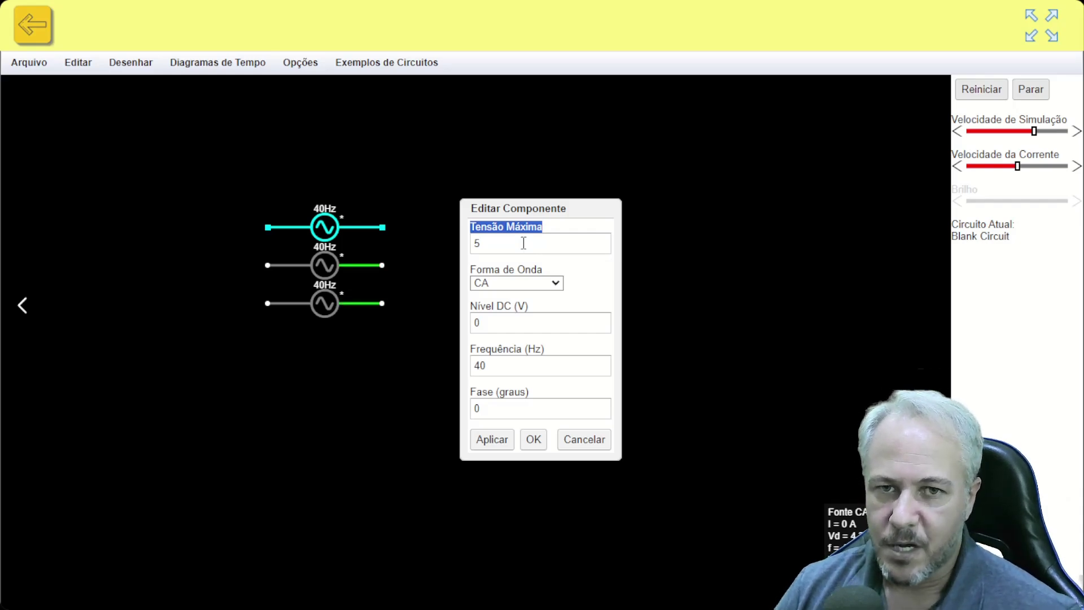
{"action": "left_click", "coordinate": [555, 231]}
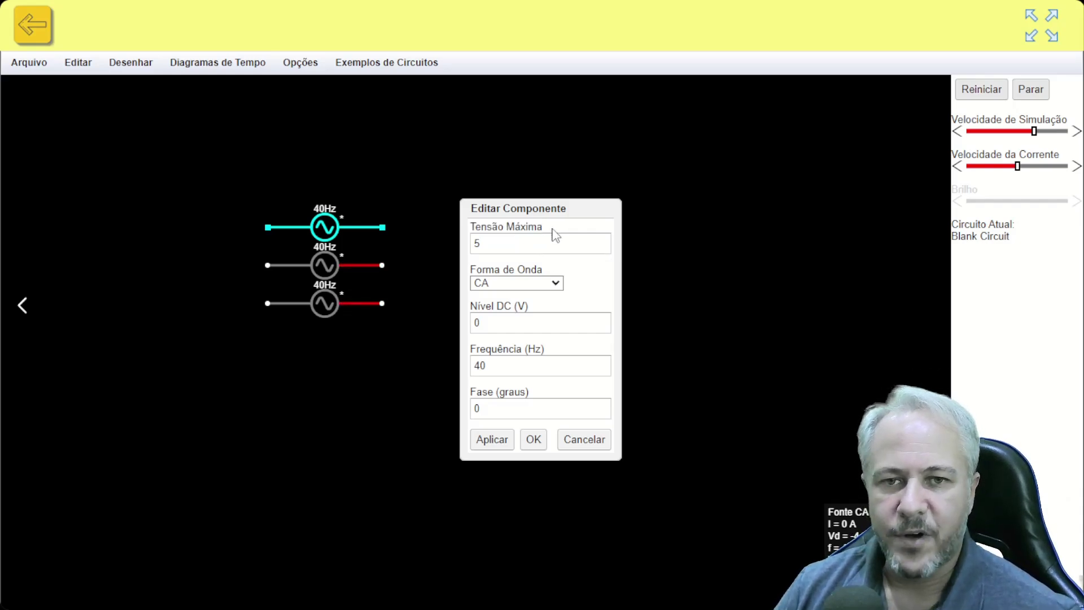
{"action": "double_click", "coordinate": [491, 246]}
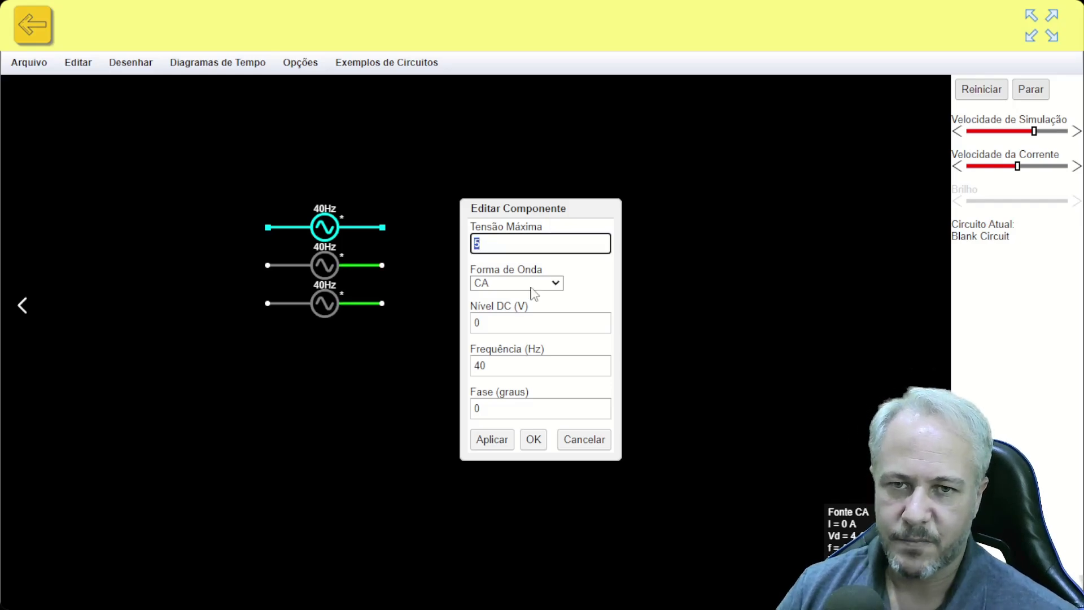
{"action": "type", "text": "179"}
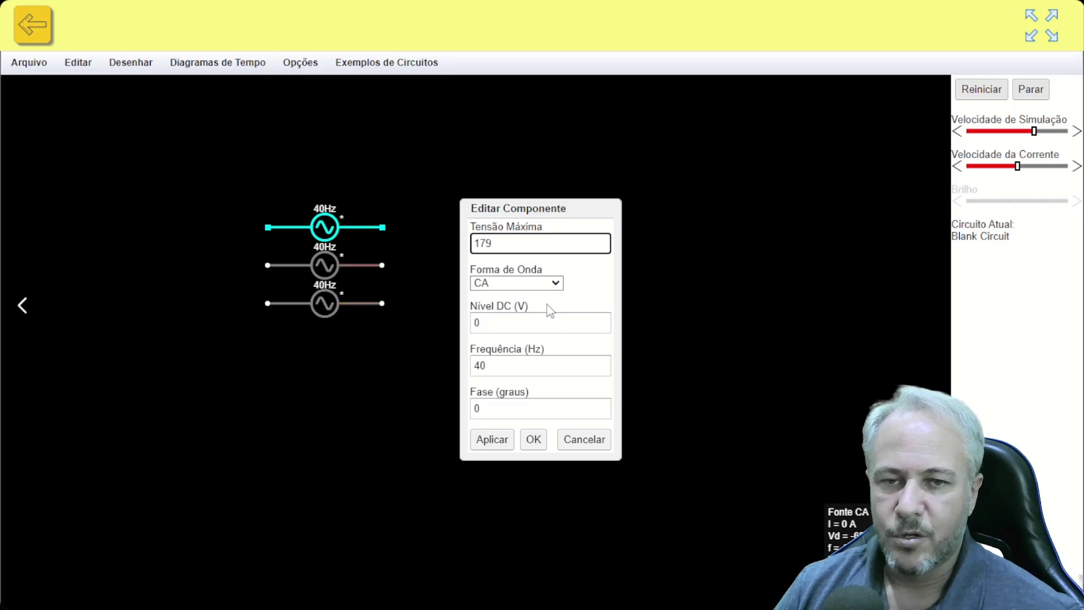
{"action": "double_click", "coordinate": [479, 366]}
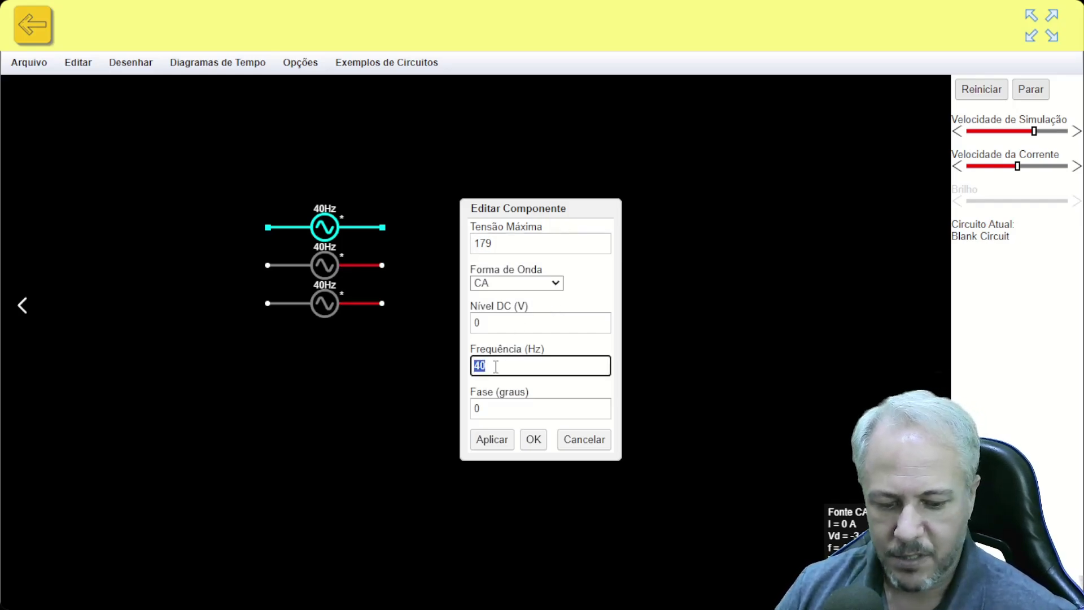
{"action": "type", "text": "60"}
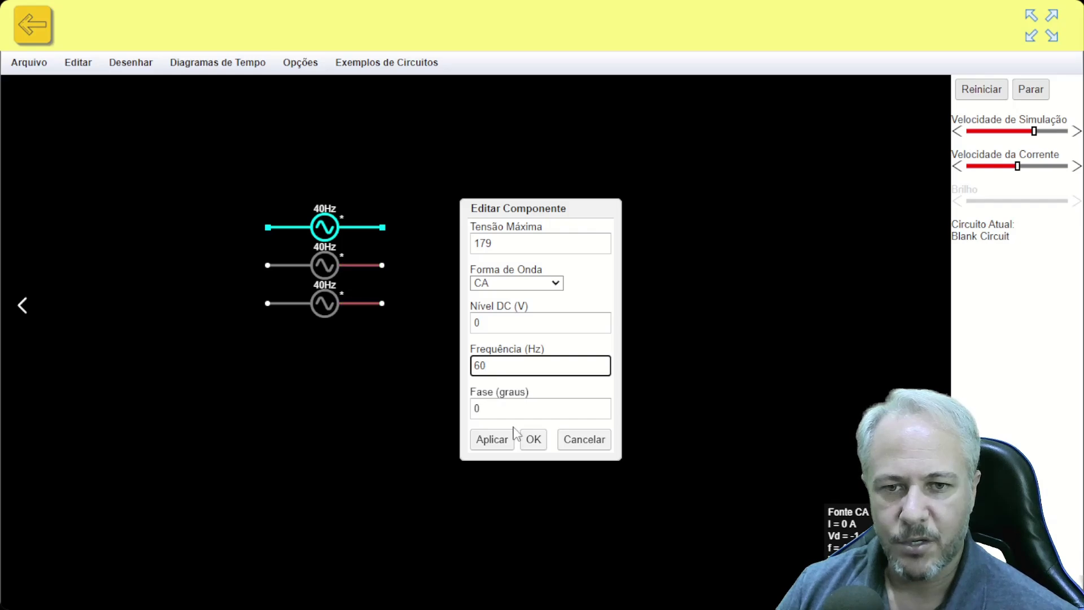
{"action": "left_click", "coordinate": [530, 440]}
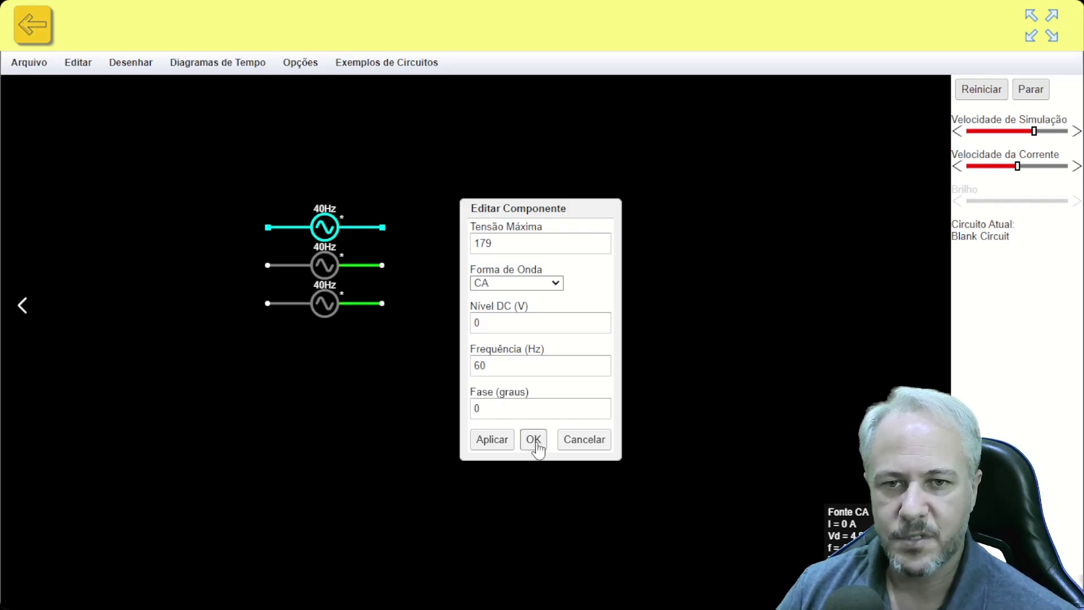
Set the middle AC source to 179 V maximum voltage, 60 Hz frequency and a 120-degree phase.
{"action": "double_click", "coordinate": [328, 265]}
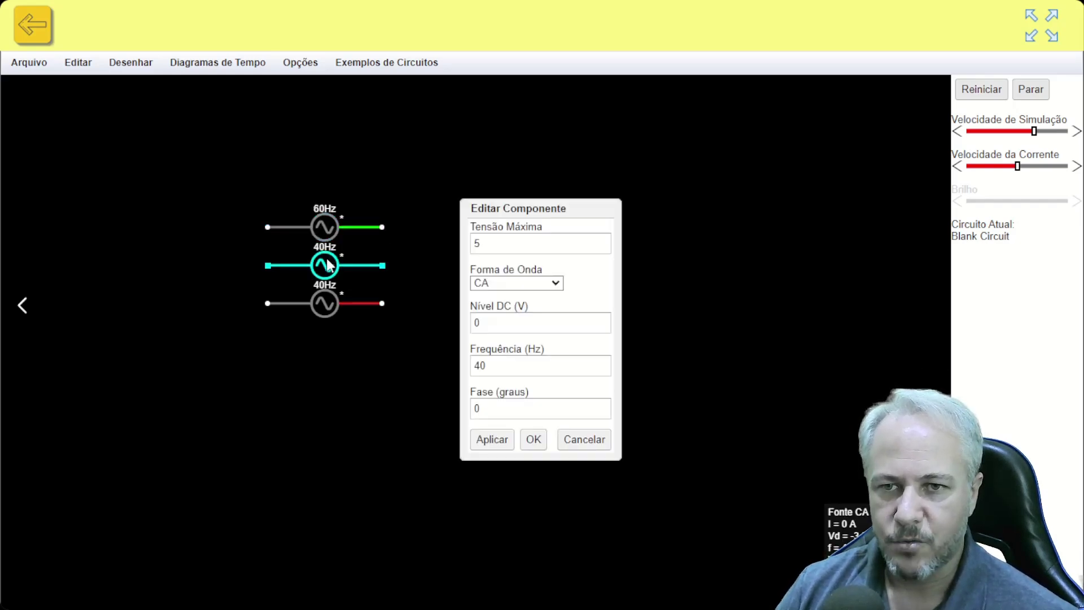
{"action": "double_click", "coordinate": [473, 243]}
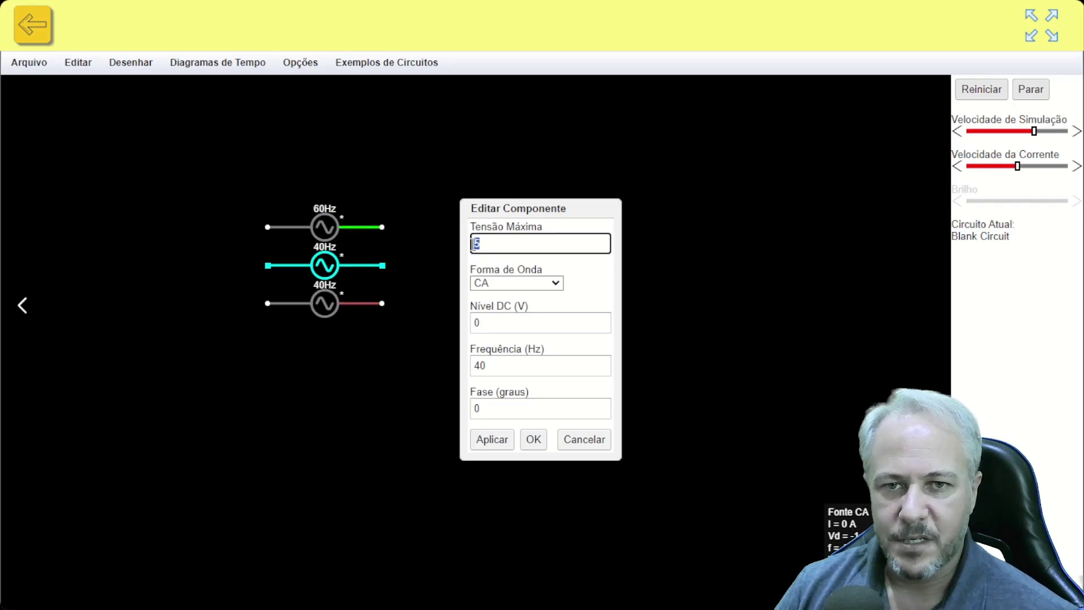
{"action": "type", "text": "179"}
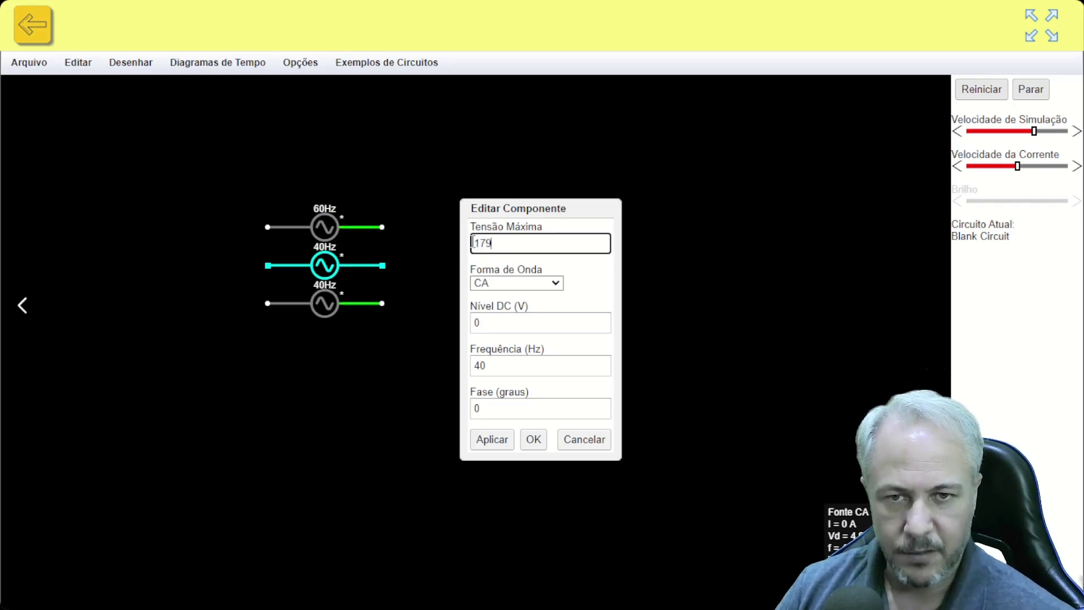
{"action": "double_click", "coordinate": [480, 365]}
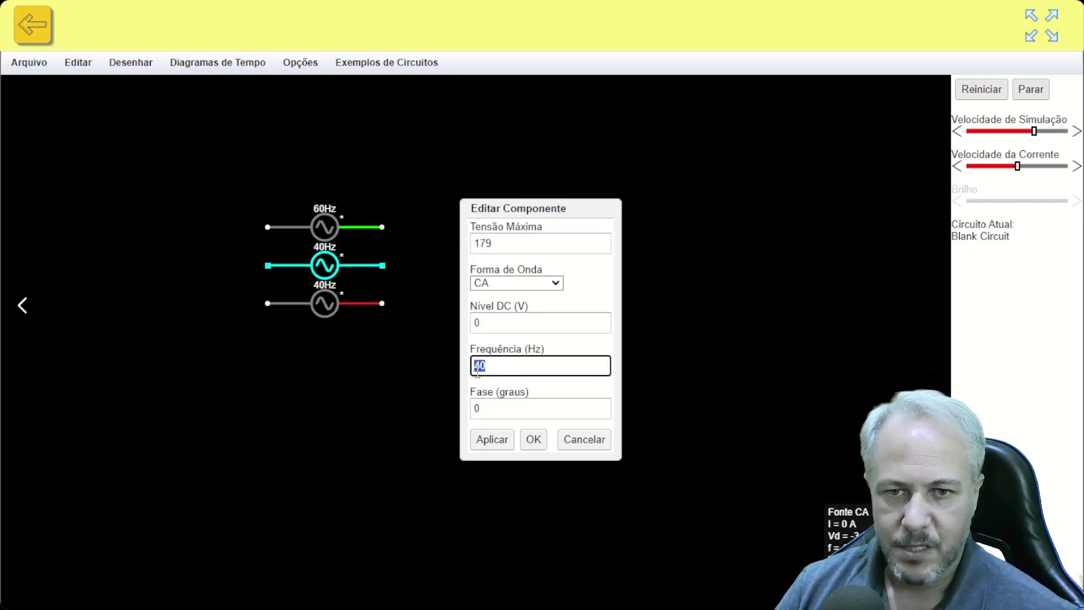
{"action": "type", "text": "60"}
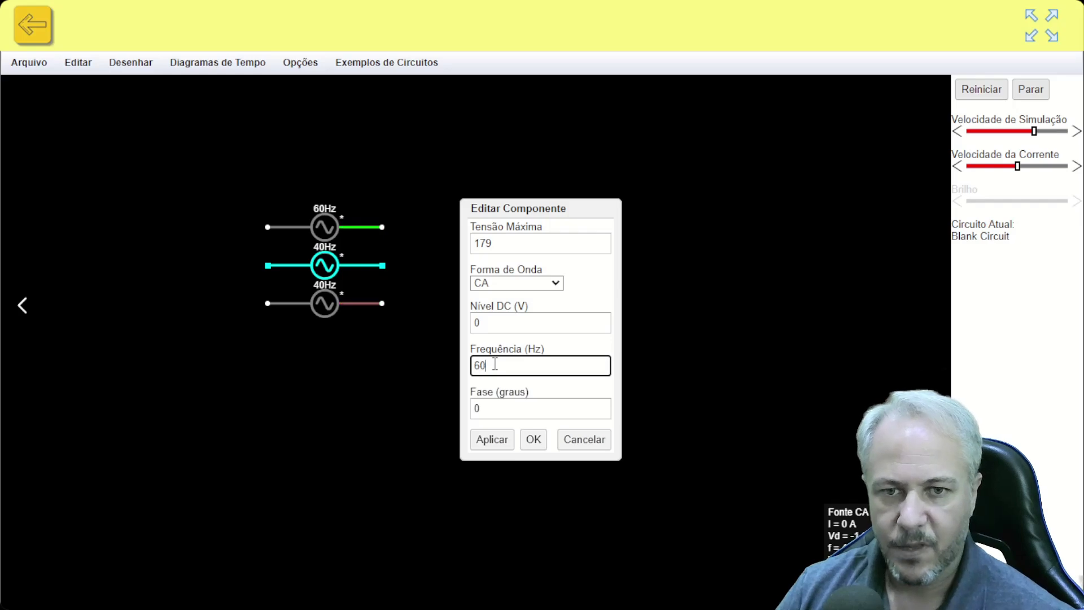
{"action": "double_click", "coordinate": [477, 408]}
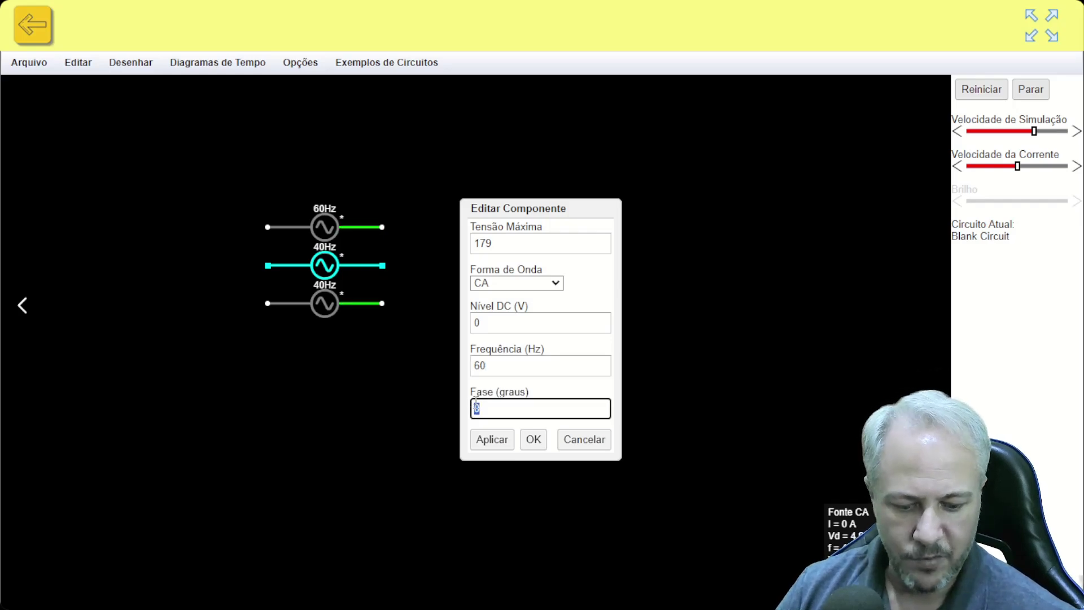
{"action": "type", "text": "-120"}
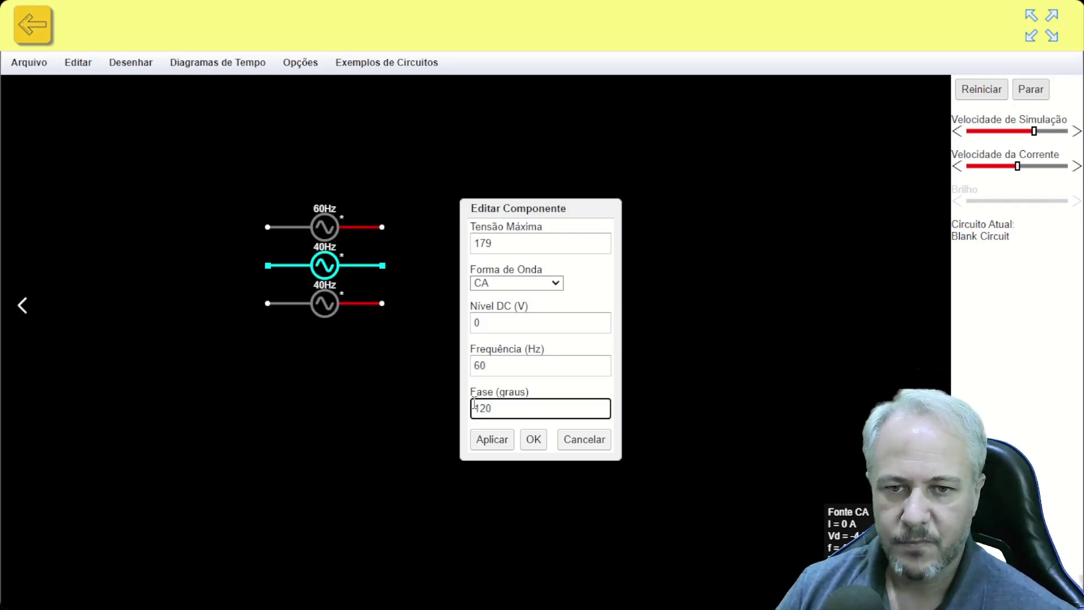
{"action": "left_click", "coordinate": [532, 439]}
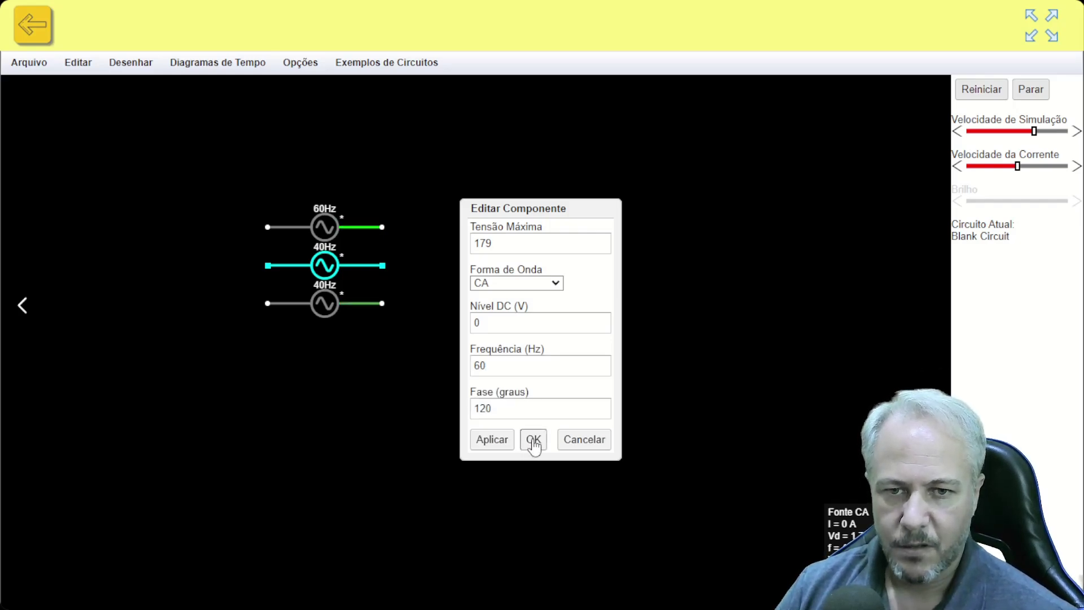
Set the lowest AC source to 179 V maximum voltage, 60 Hz frequency and a 240-degree phase.
{"action": "double_click", "coordinate": [324, 303]}
{"action": "double_click", "coordinate": [473, 244]}
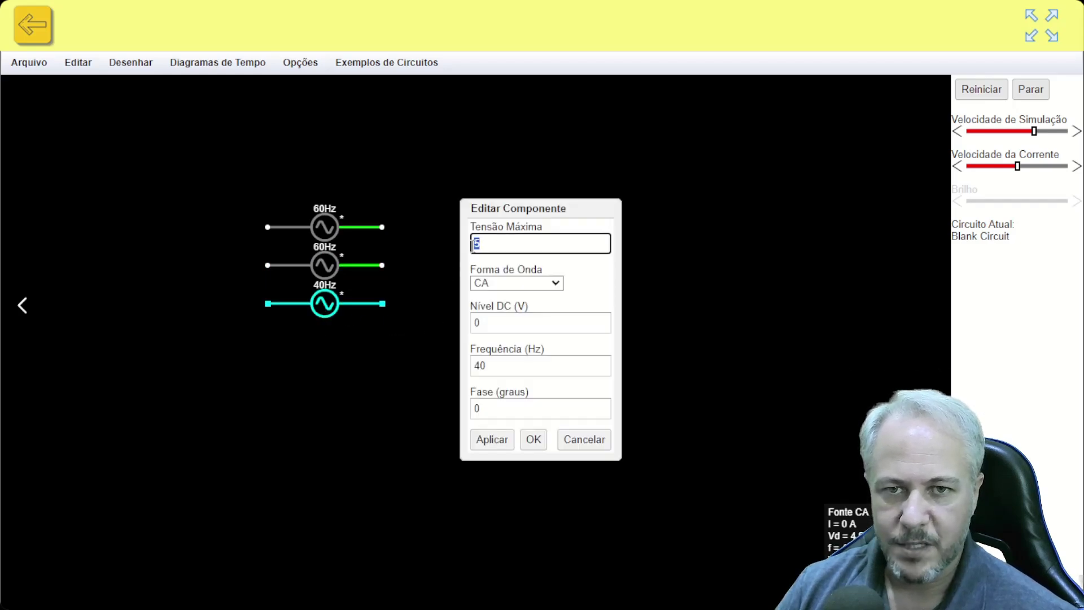
{"action": "type", "text": "179"}
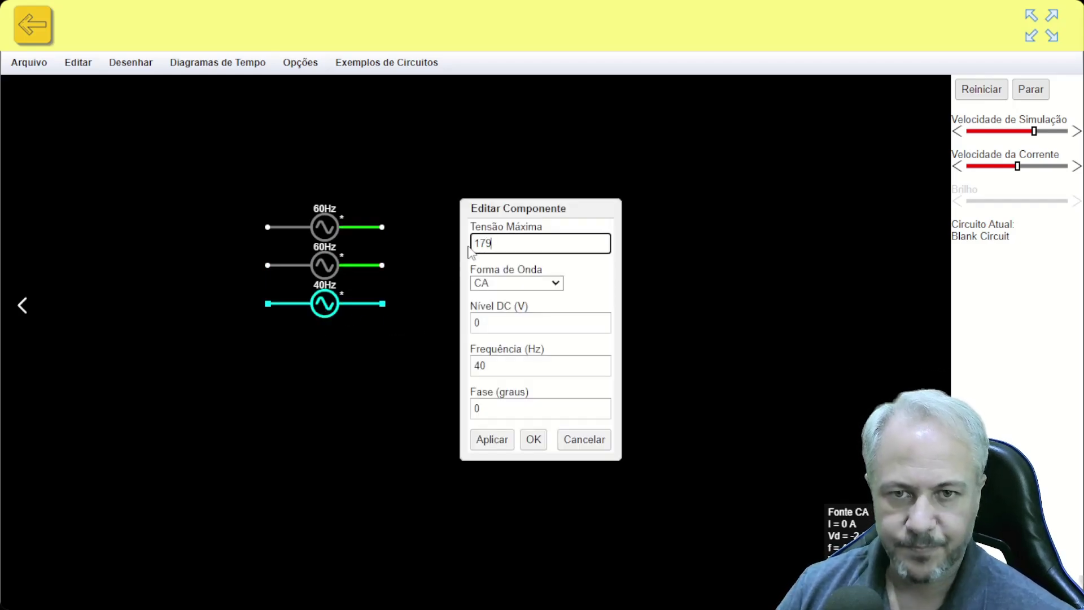
{"action": "double_click", "coordinate": [487, 367]}
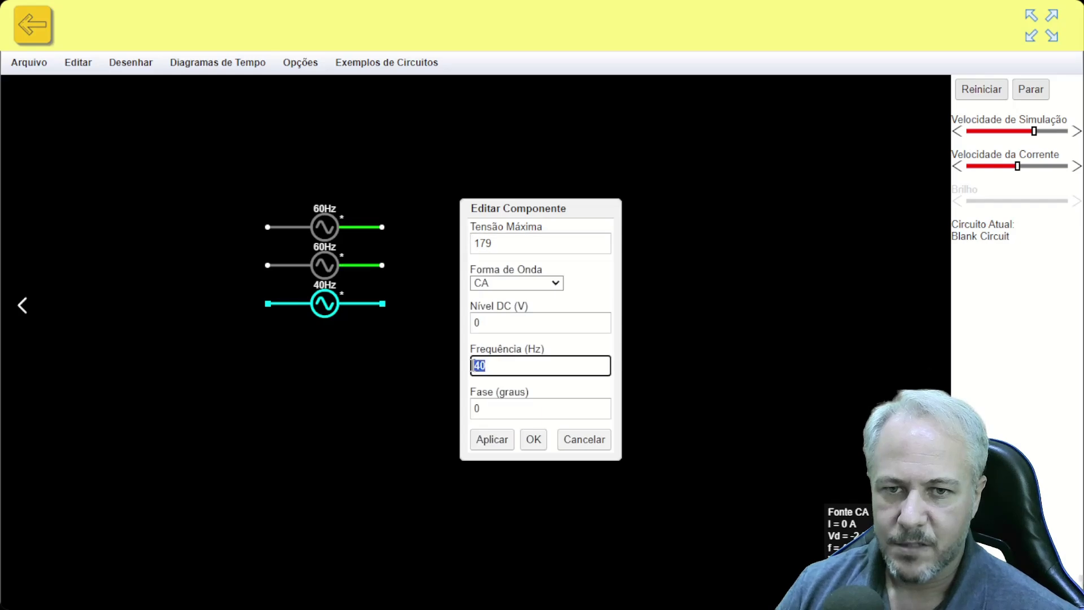
{"action": "type", "text": "60"}
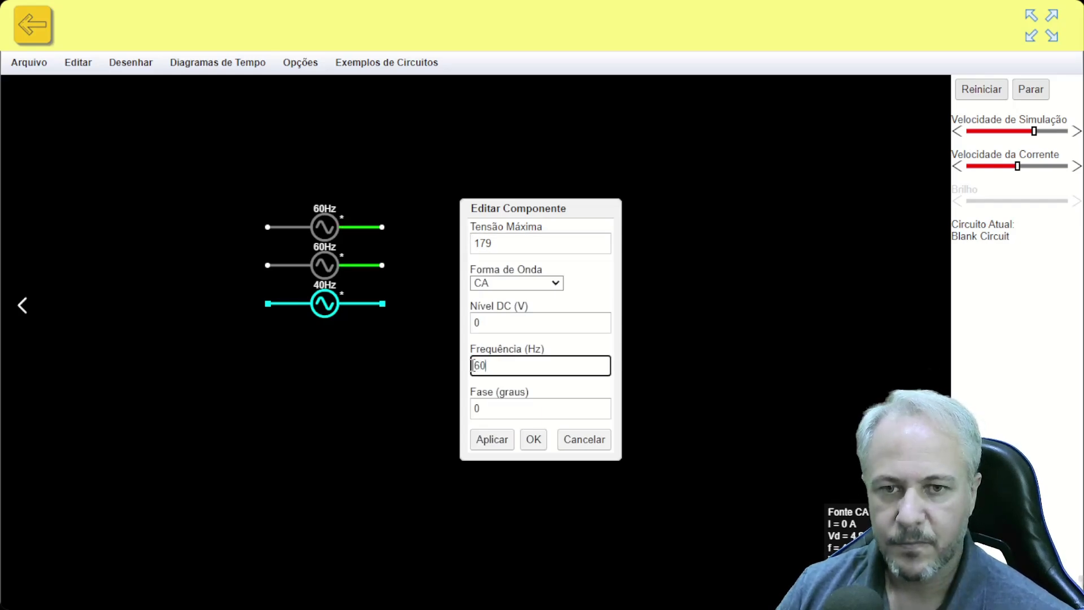
{"action": "key", "text": "Tab"}
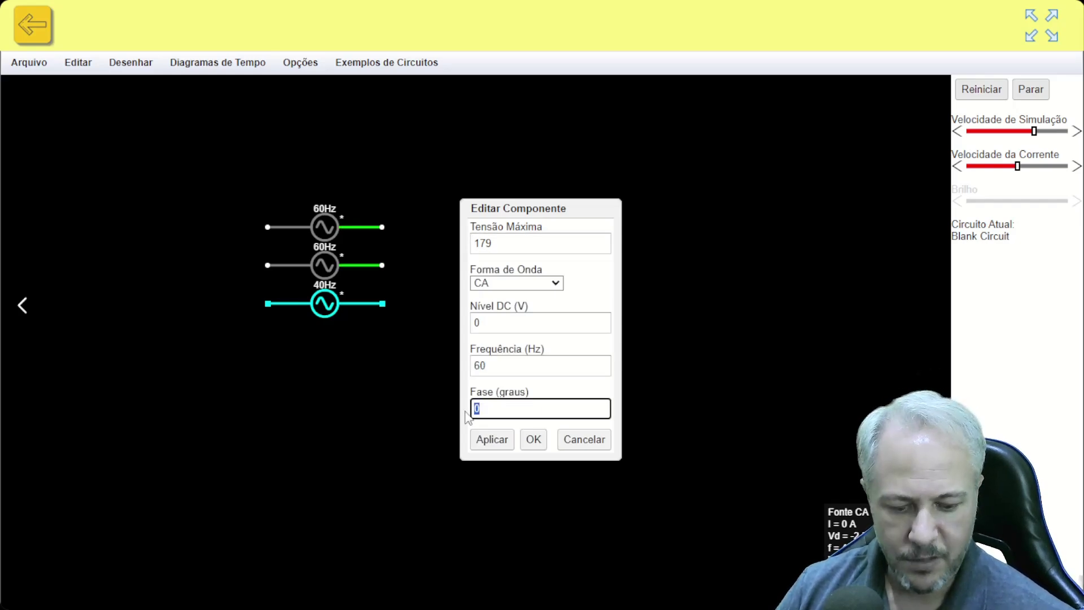
{"action": "type", "text": "240"}
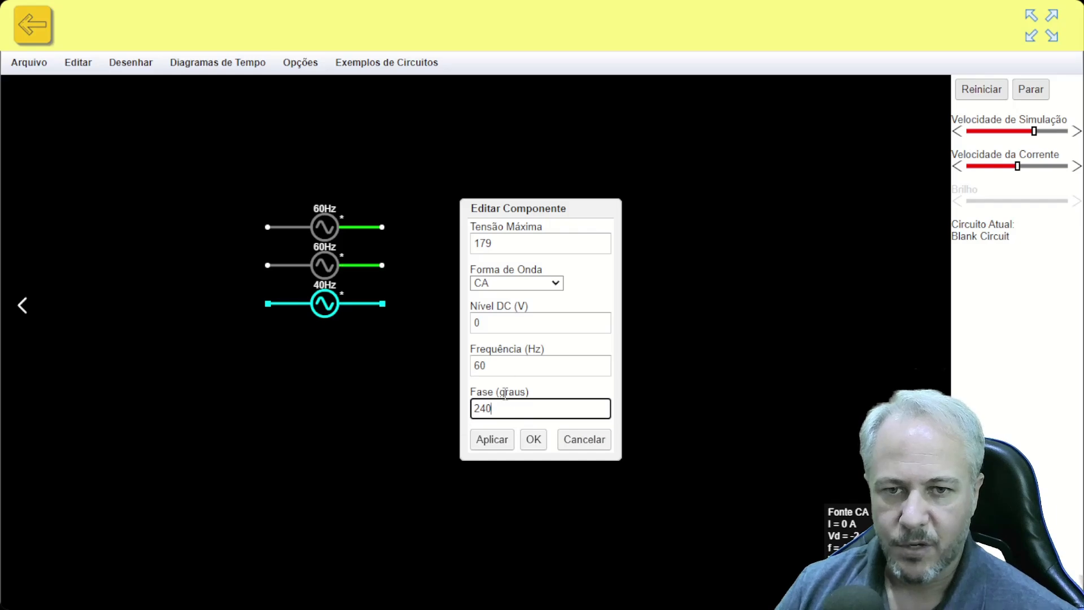
{"action": "left_click", "coordinate": [533, 440]}
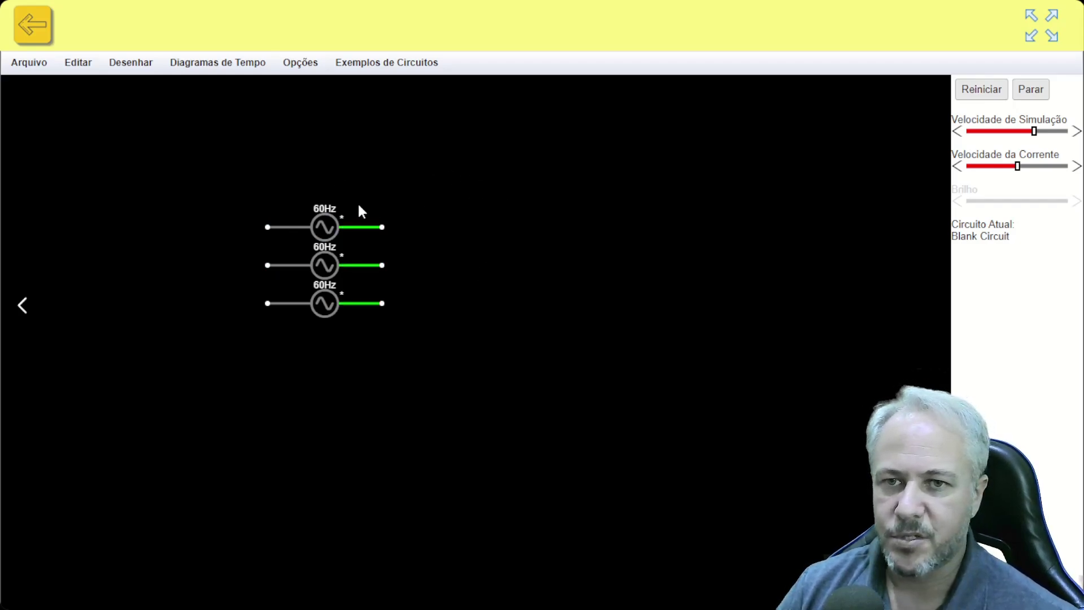
Display the top AC source's waveform in a new docked timing diagram (Novo Diagrama na Bancada).
{"action": "right_click", "coordinate": [326, 229]}
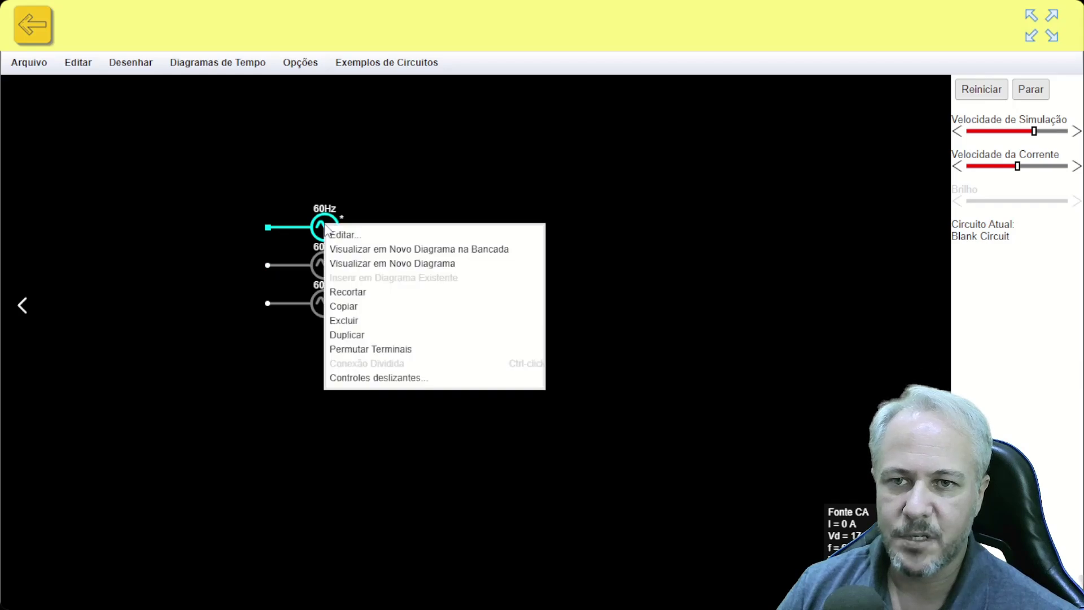
{"action": "left_click", "coordinate": [336, 165]}
{"action": "right_click", "coordinate": [329, 228]}
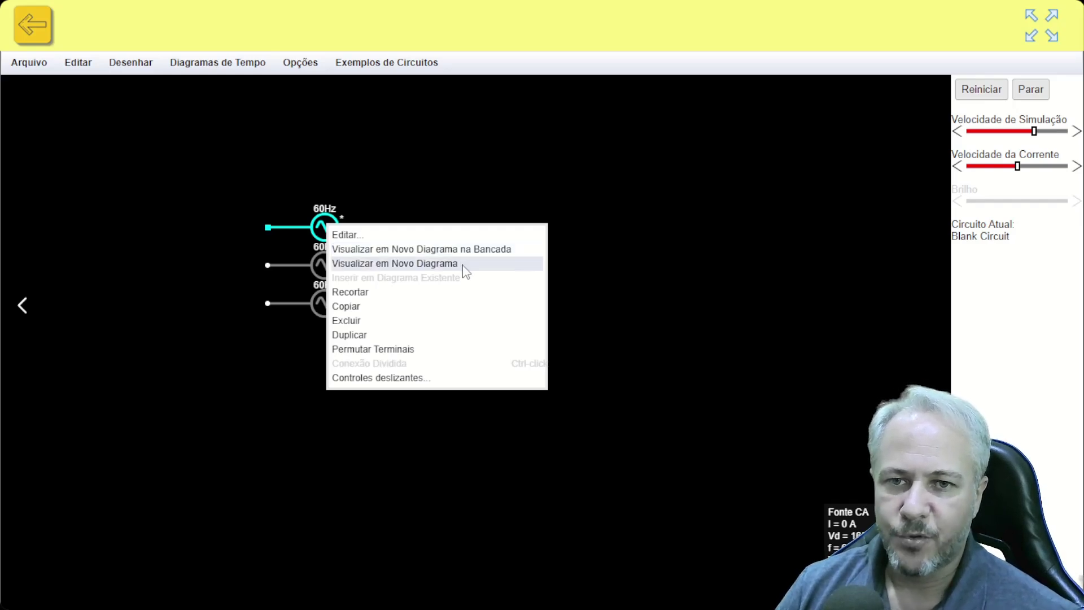
{"action": "left_click", "coordinate": [434, 250]}
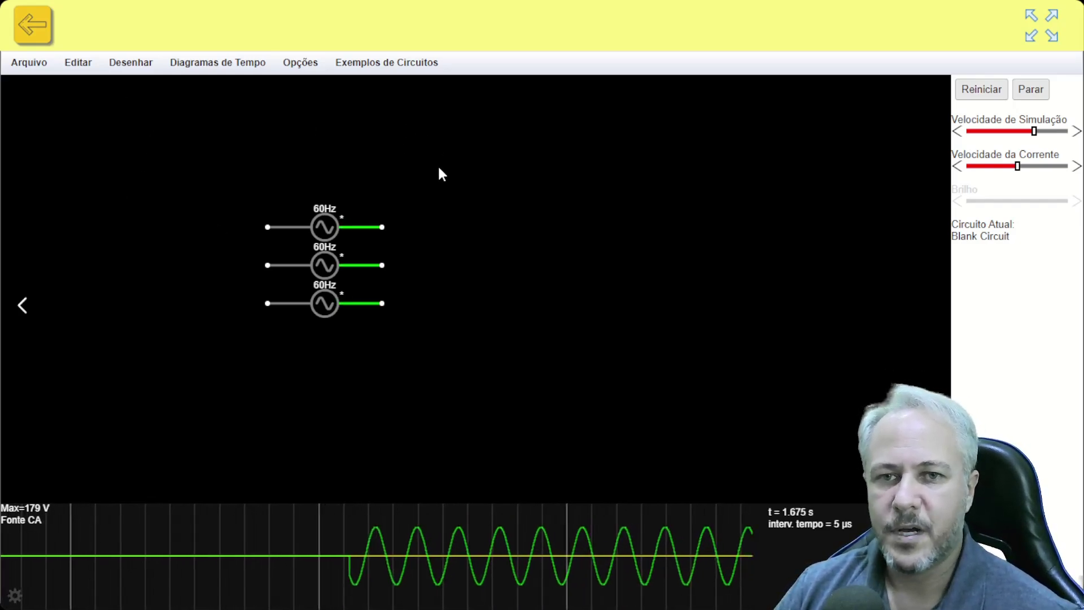
Insert a horizontal 3-phase motor with its U1, V1 and W1 terminals facing the sources, and centre it level with the middle source.
{"action": "right_click", "coordinate": [505, 130]}
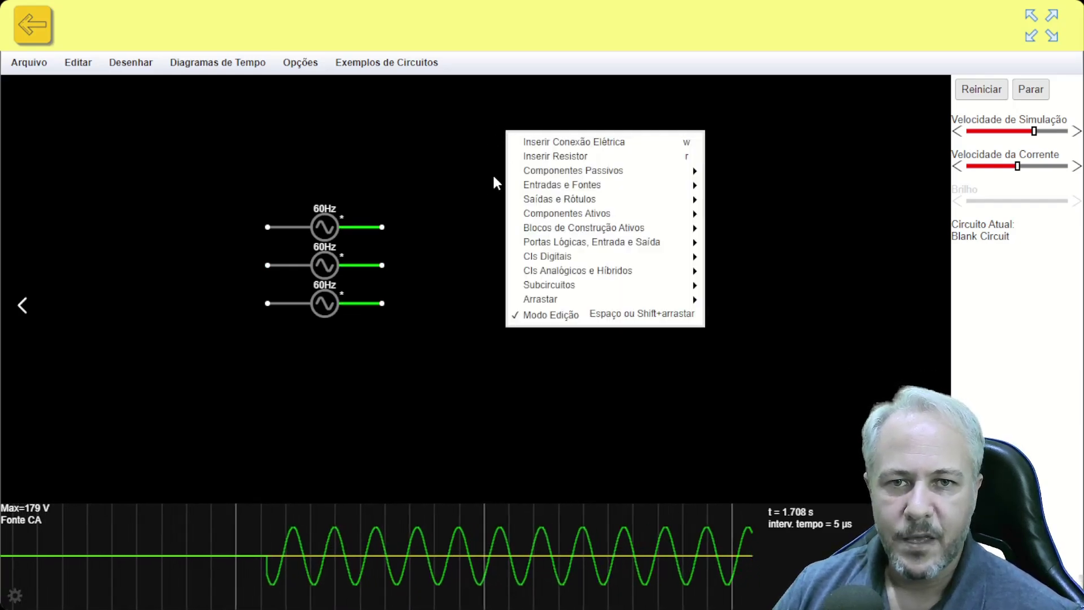
{"action": "mouse_move", "coordinate": [545, 175]}
{"action": "mouse_move", "coordinate": [580, 186]}
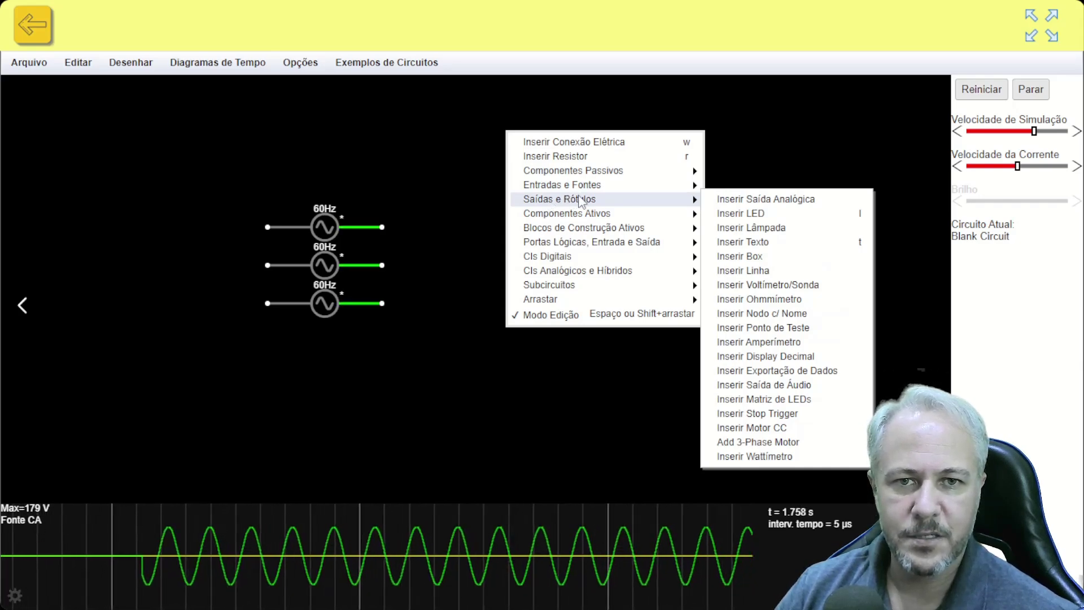
{"action": "left_click", "coordinate": [784, 446]}
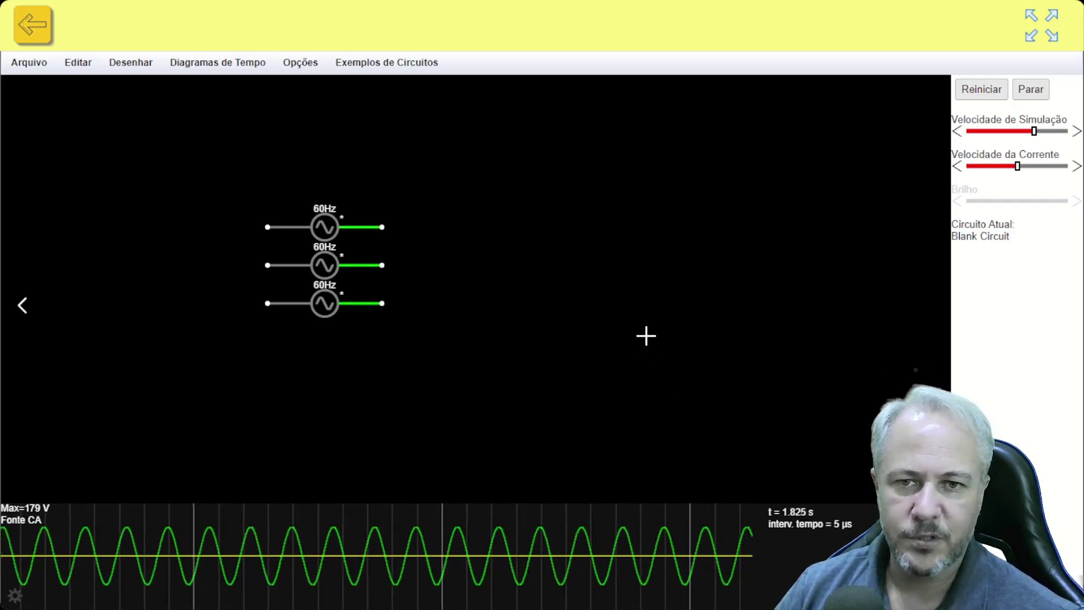
{"action": "left_click_drag", "start_coordinate": [552, 227], "coordinate": [542, 356]}
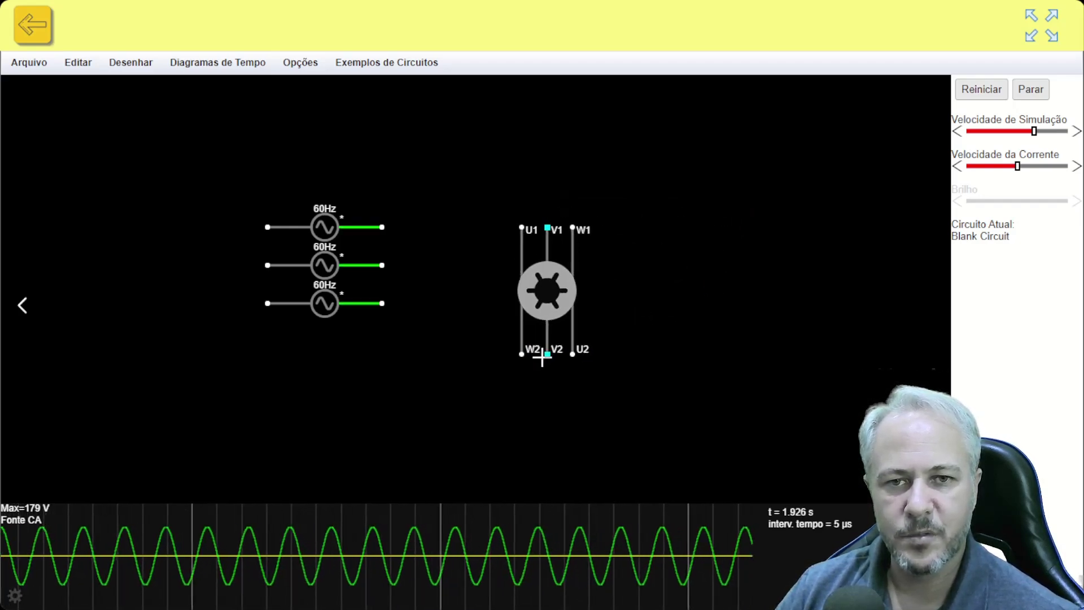
{"action": "left_click_drag", "start_coordinate": [542, 357], "coordinate": [693, 226]}
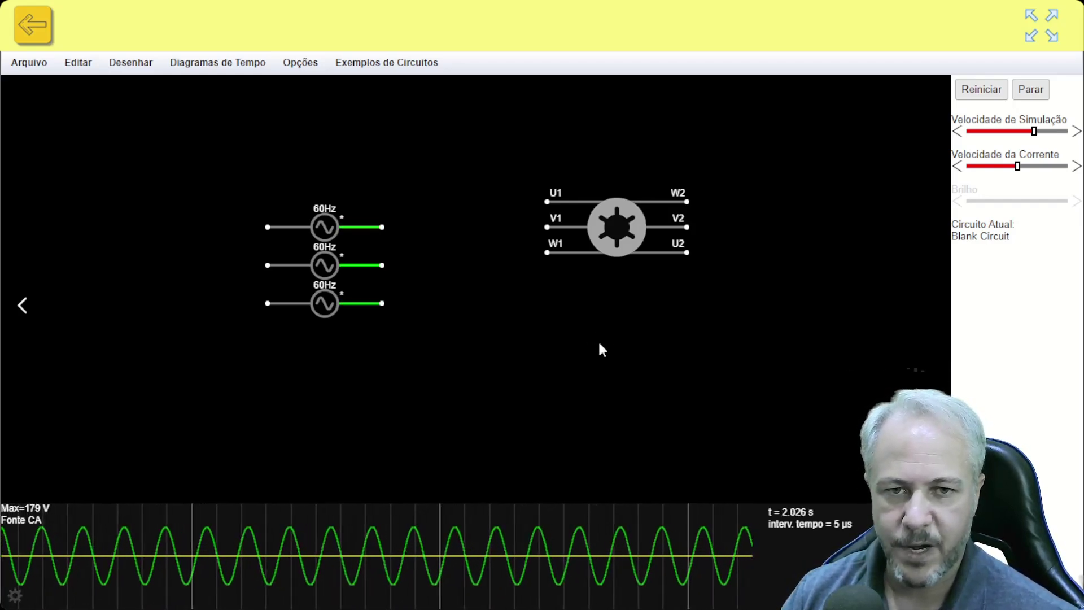
{"action": "left_click_drag", "start_coordinate": [615, 228], "coordinate": [598, 267]}
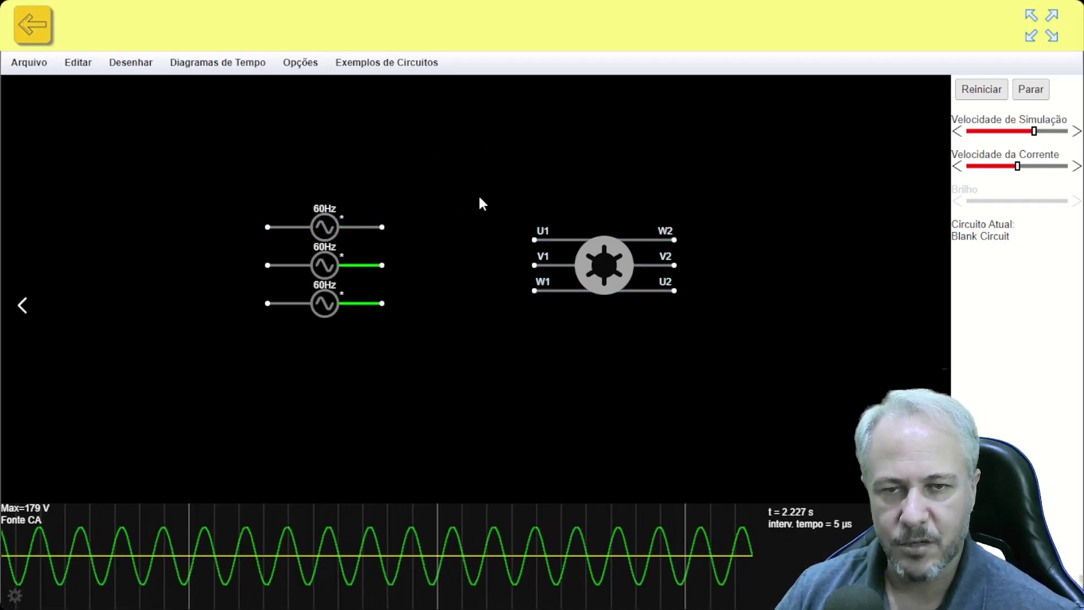
Wire the top AC source's dotted-side terminal to the motor's U1 terminal.
{"action": "right_click", "coordinate": [454, 153]}
{"action": "right_click", "coordinate": [435, 126]}
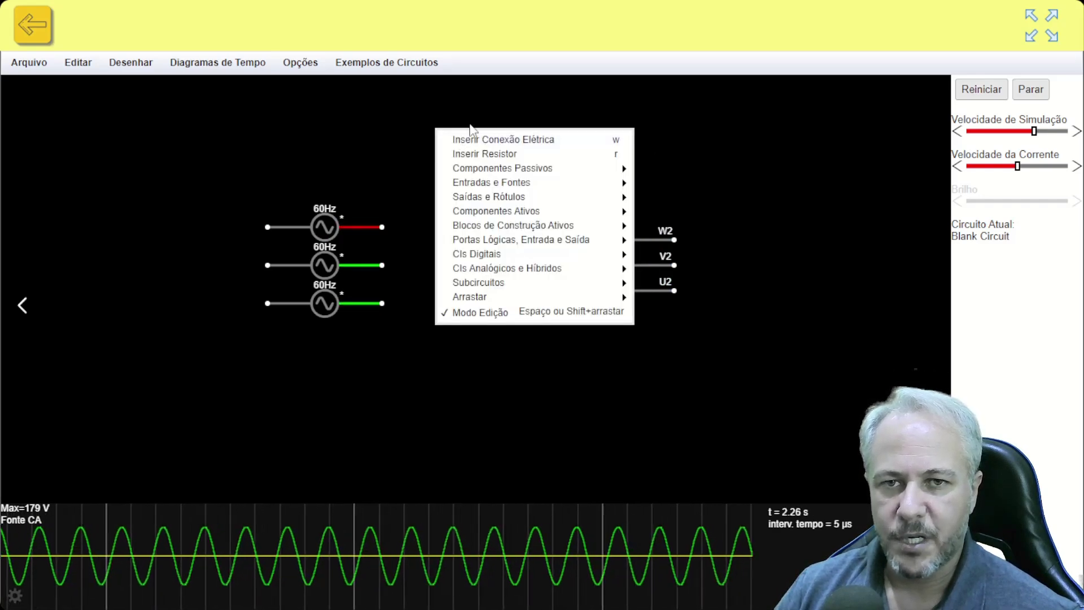
{"action": "left_click", "coordinate": [508, 143]}
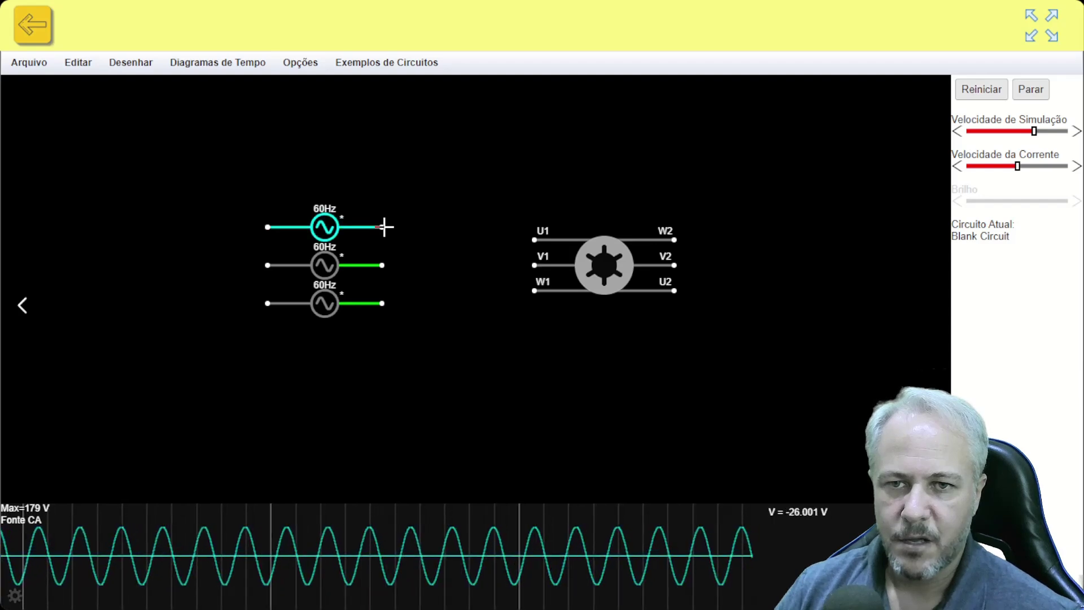
{"action": "left_click_drag", "start_coordinate": [382, 227], "coordinate": [534, 239]}
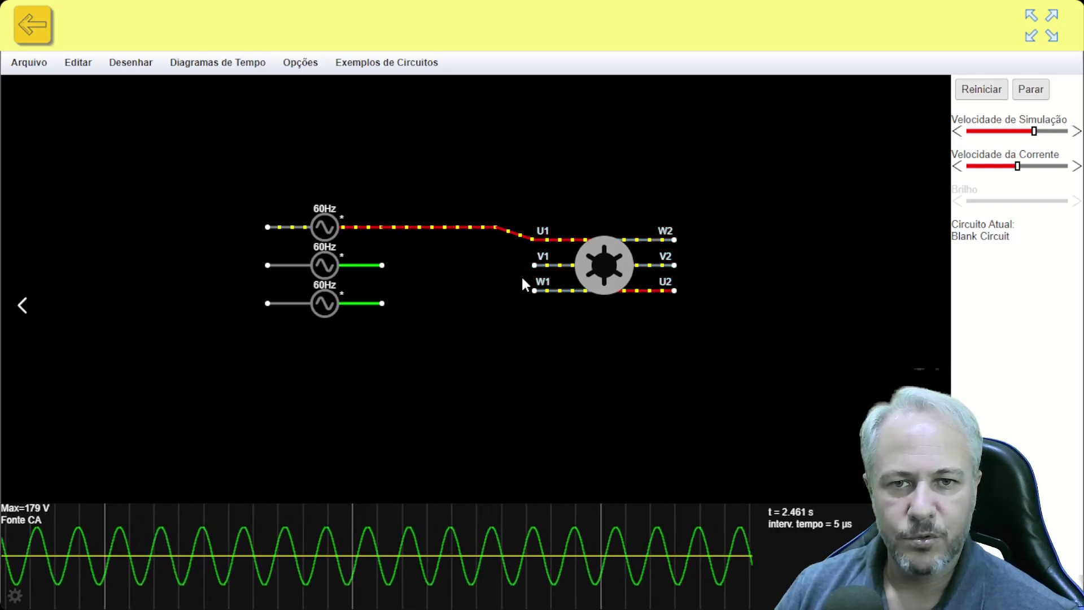
Try connecting the top AC source's wire to the motor's V1 terminal and to its W1 terminal.
{"action": "left_click_drag", "start_coordinate": [534, 240], "coordinate": [529, 263]}
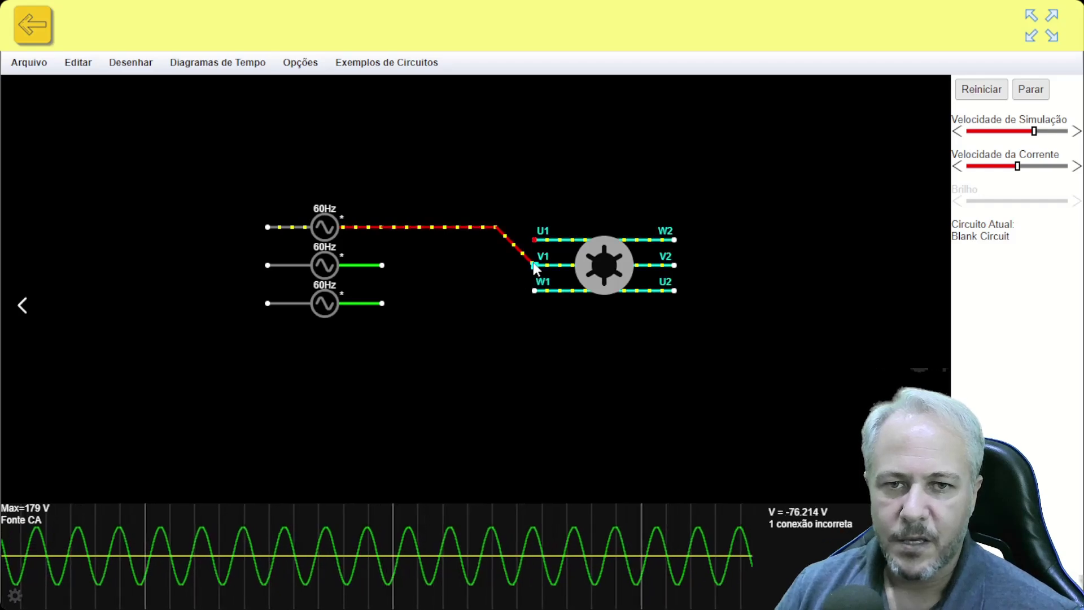
{"action": "left_click_drag", "start_coordinate": [535, 266], "coordinate": [542, 287]}
{"action": "left_click_drag", "start_coordinate": [509, 253], "coordinate": [501, 237]}
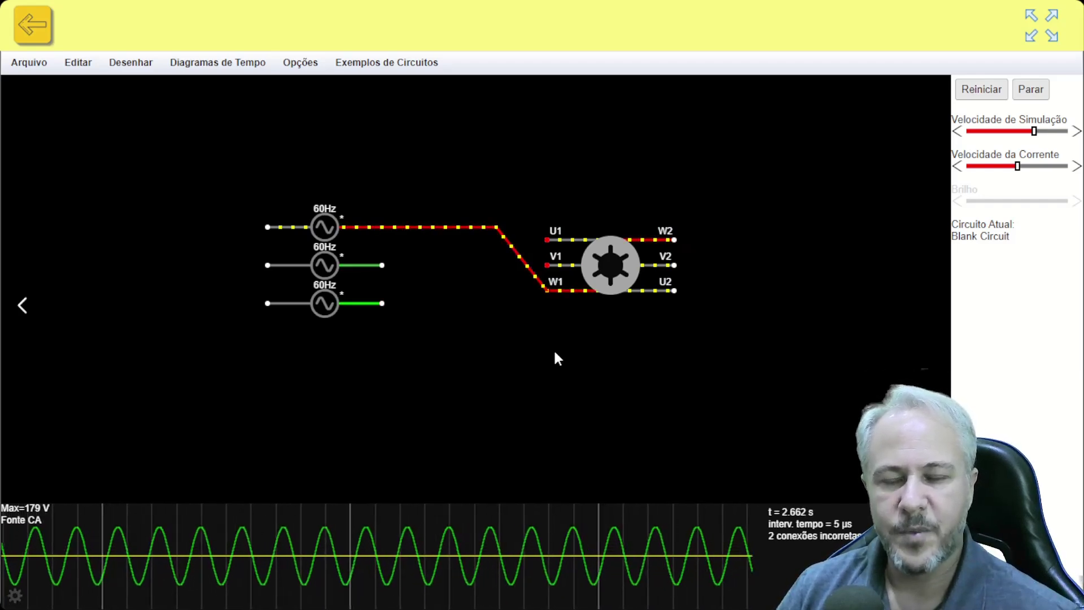
Move the top source's wire end back to U1 height and shift the motor towards the sources until U1 meets it.
{"action": "left_click_drag", "start_coordinate": [545, 290], "coordinate": [522, 243]}
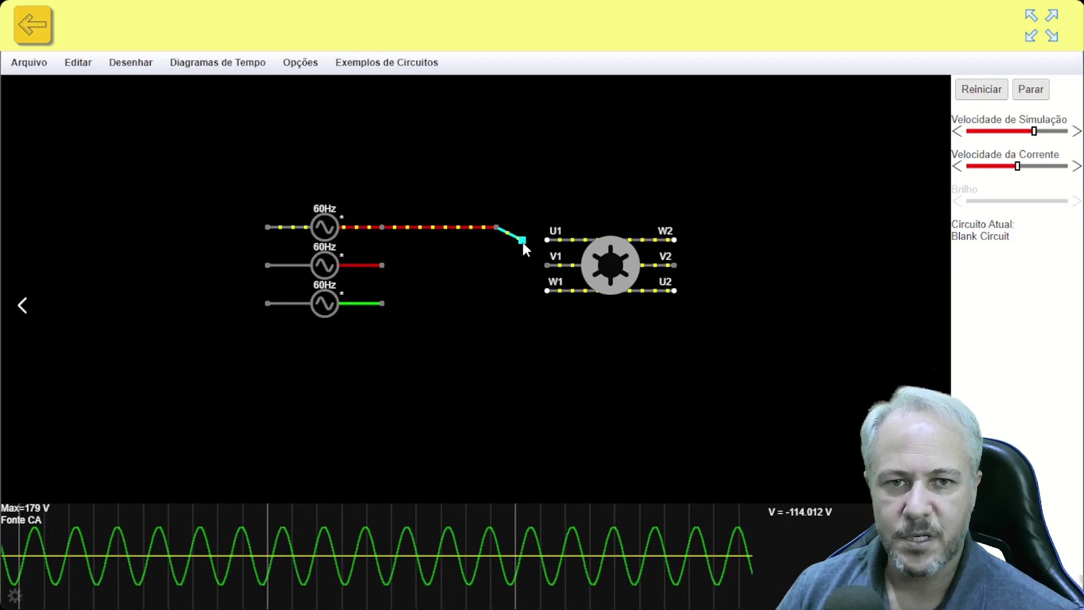
{"action": "left_click_drag", "start_coordinate": [618, 276], "coordinate": [605, 275]}
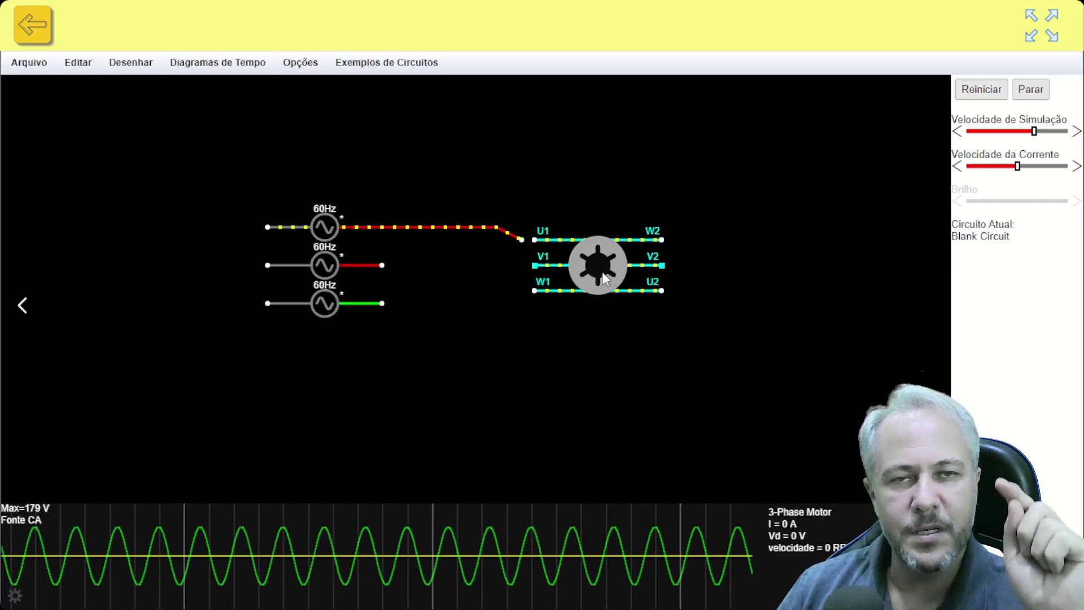
{"action": "left_click_drag", "start_coordinate": [602, 272], "coordinate": [591, 269]}
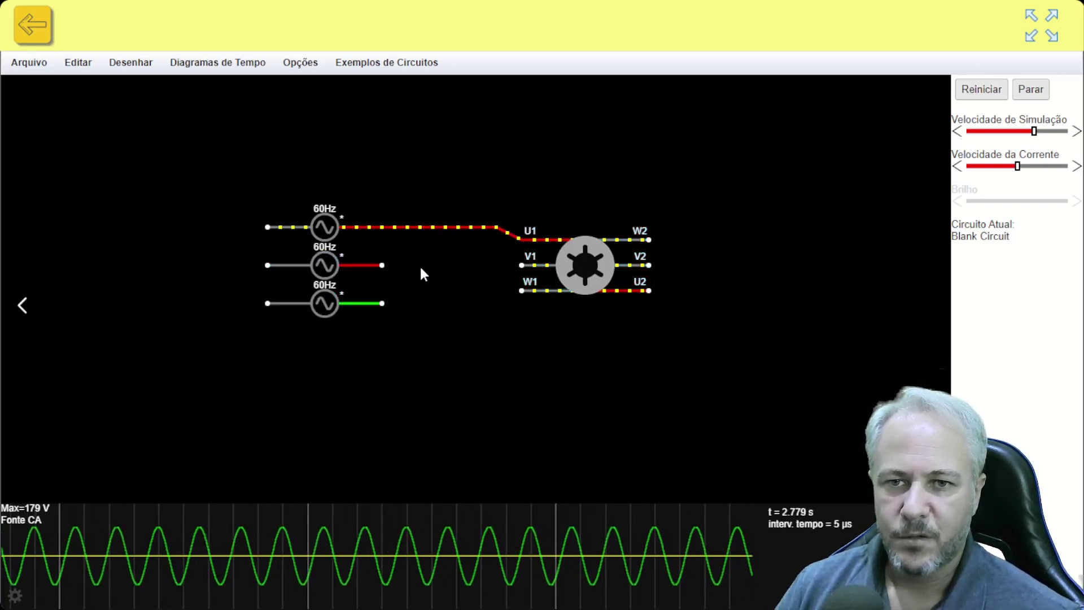
Wire the middle source to V1 and the lowest to W1, and join W2, V2 and U2 together and the sources' undotted ends together.
{"action": "right_click", "coordinate": [482, 382]}
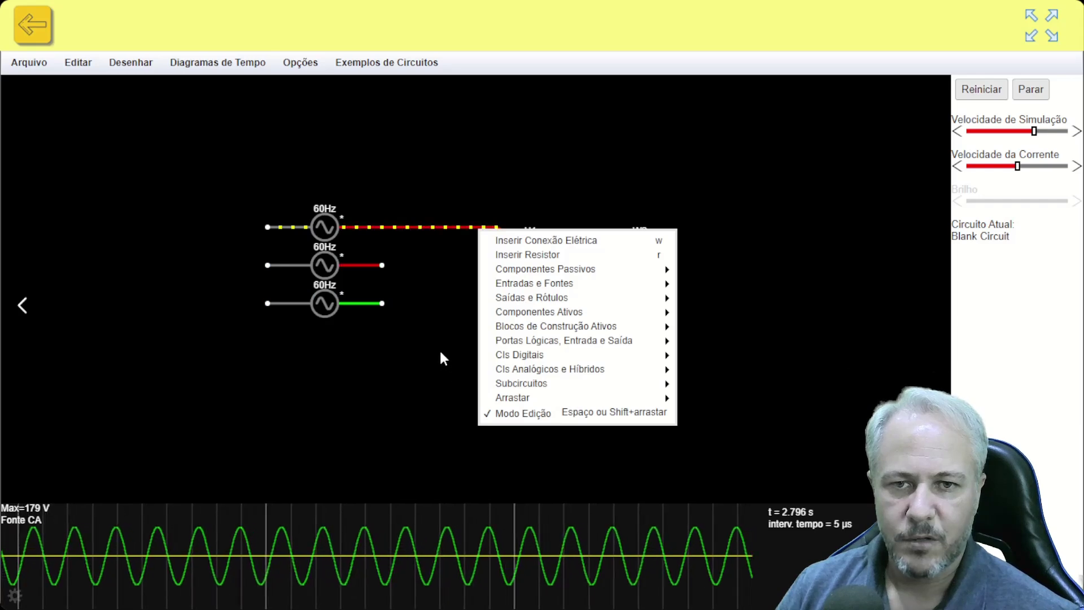
{"action": "left_click", "coordinate": [546, 243]}
{"action": "left_click_drag", "start_coordinate": [383, 266], "coordinate": [516, 265]}
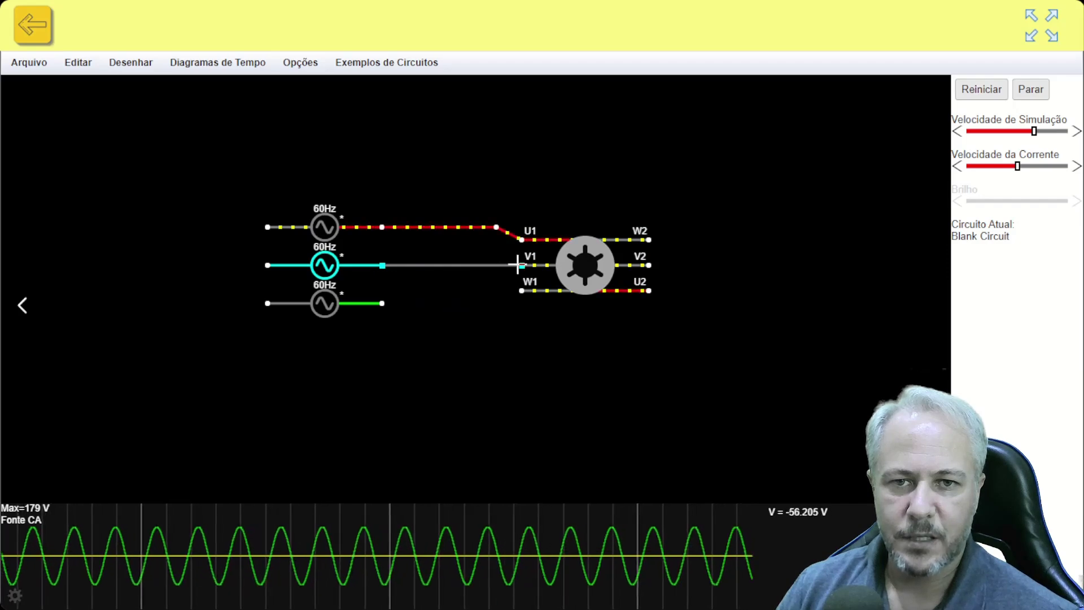
{"action": "left_click_drag", "start_coordinate": [386, 304], "coordinate": [521, 291]}
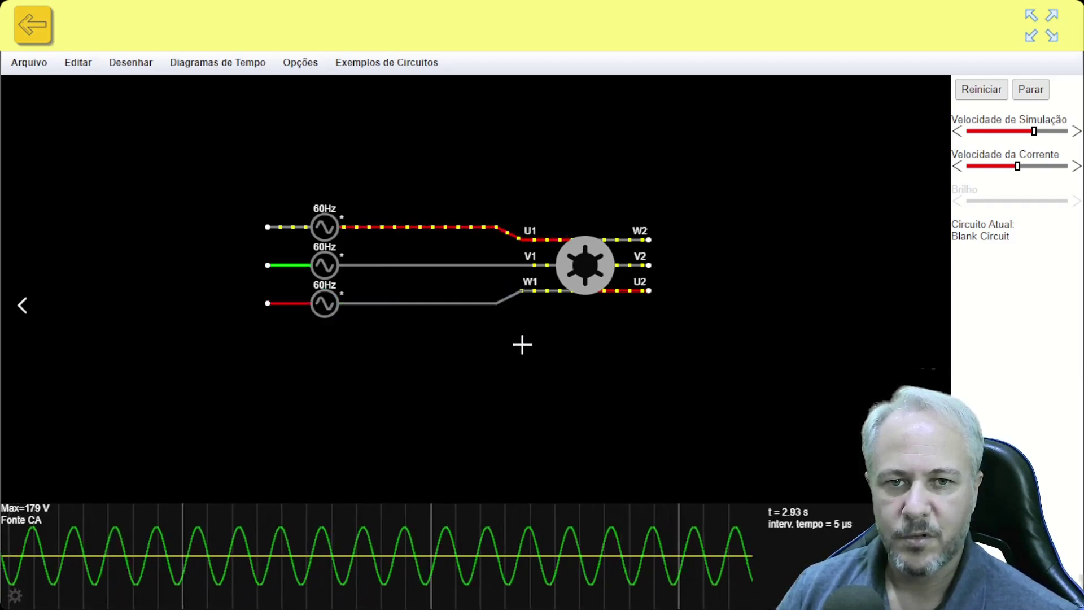
{"action": "left_click_drag", "start_coordinate": [649, 239], "coordinate": [650, 289]}
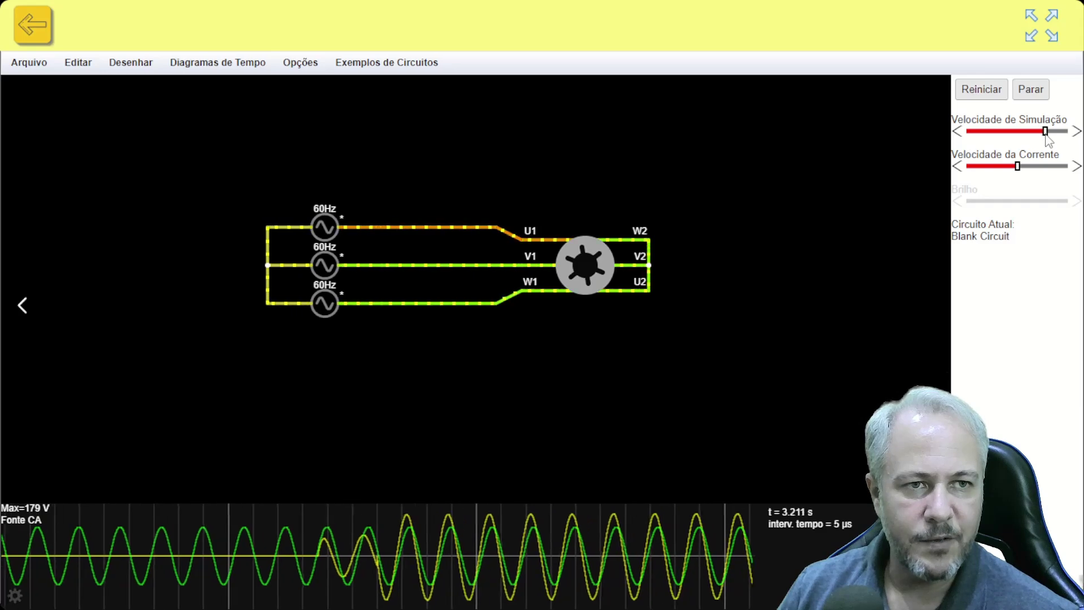
Raise the simulation speed, and pause and resume the simulation to examine the running motor.
{"action": "left_click_drag", "start_coordinate": [1053, 138], "coordinate": [1057, 138]}
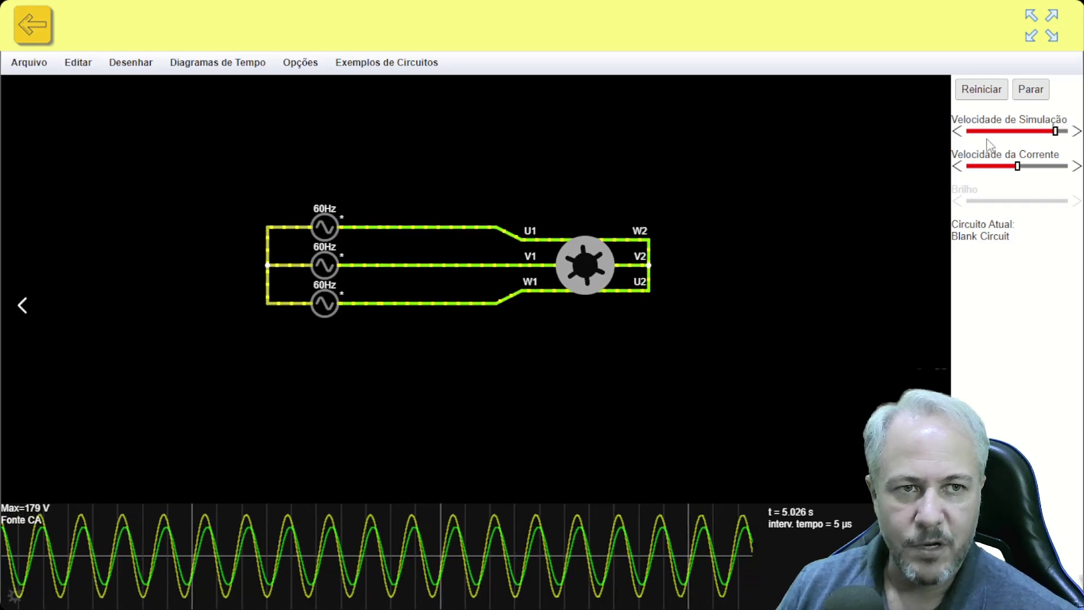
{"action": "left_click", "coordinate": [1031, 90]}
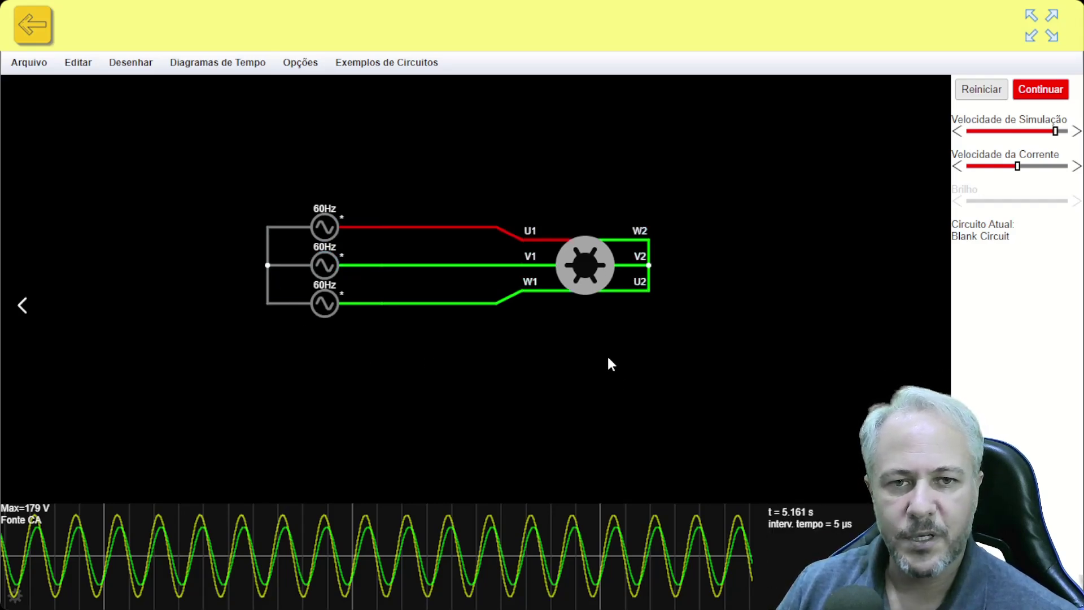
{"action": "left_click", "coordinate": [1045, 91]}
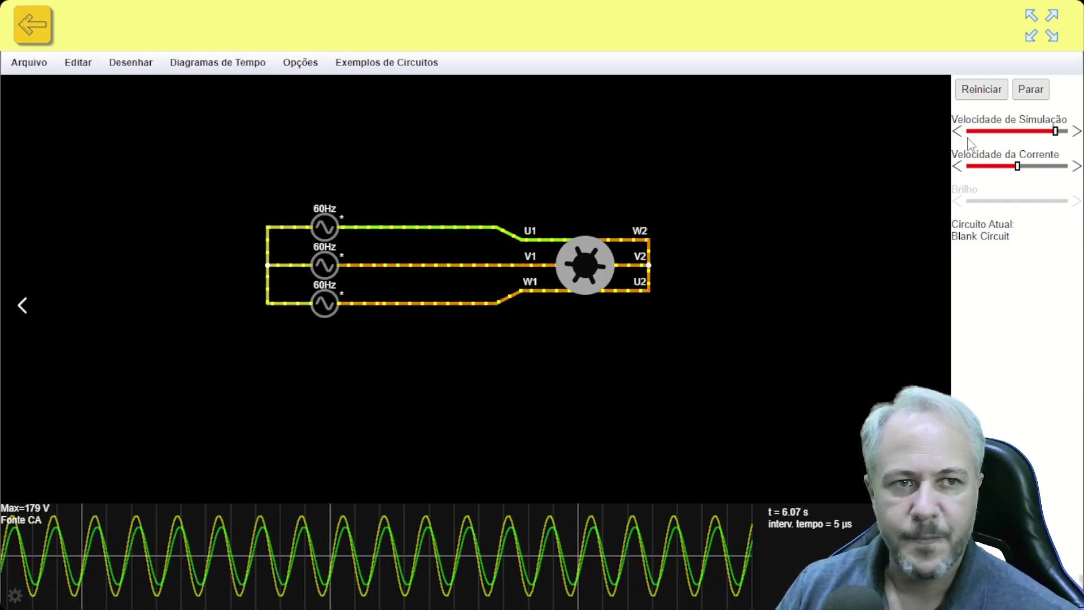
Try viewing the lowest AC source's waveform in a floating diagram (Novo Diagrama) below the circuit, and delete that diagram.
{"action": "left_click", "coordinate": [1032, 91]}
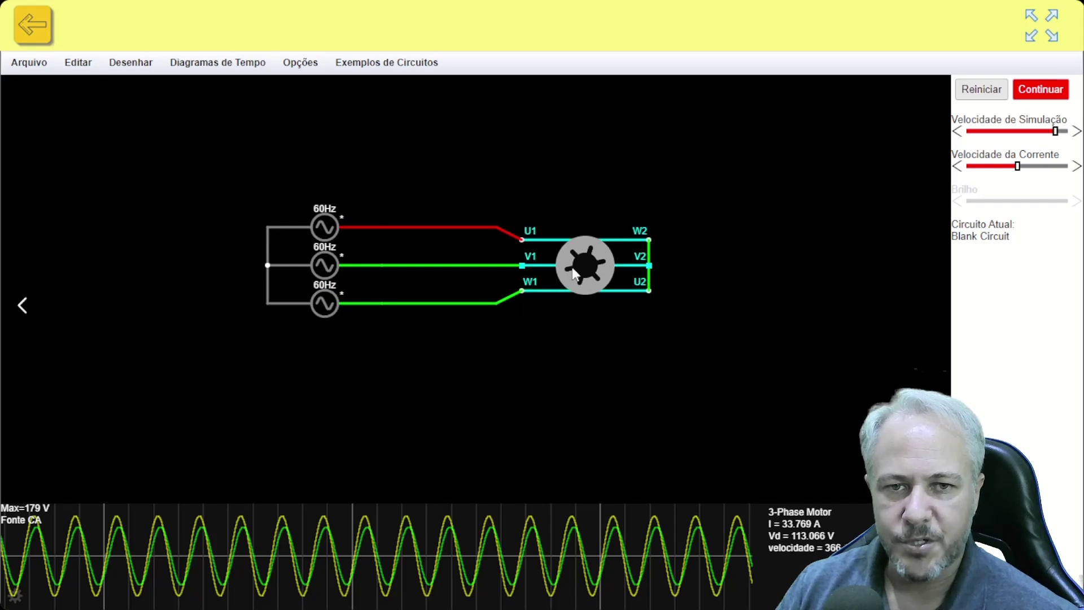
{"action": "right_click", "coordinate": [326, 305]}
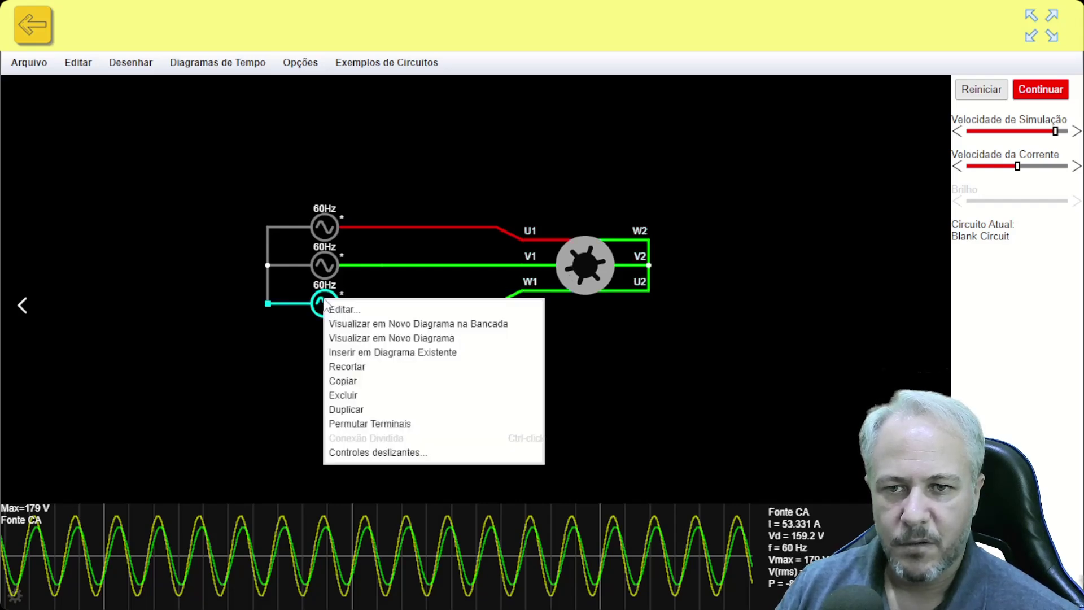
{"action": "left_click", "coordinate": [426, 338]}
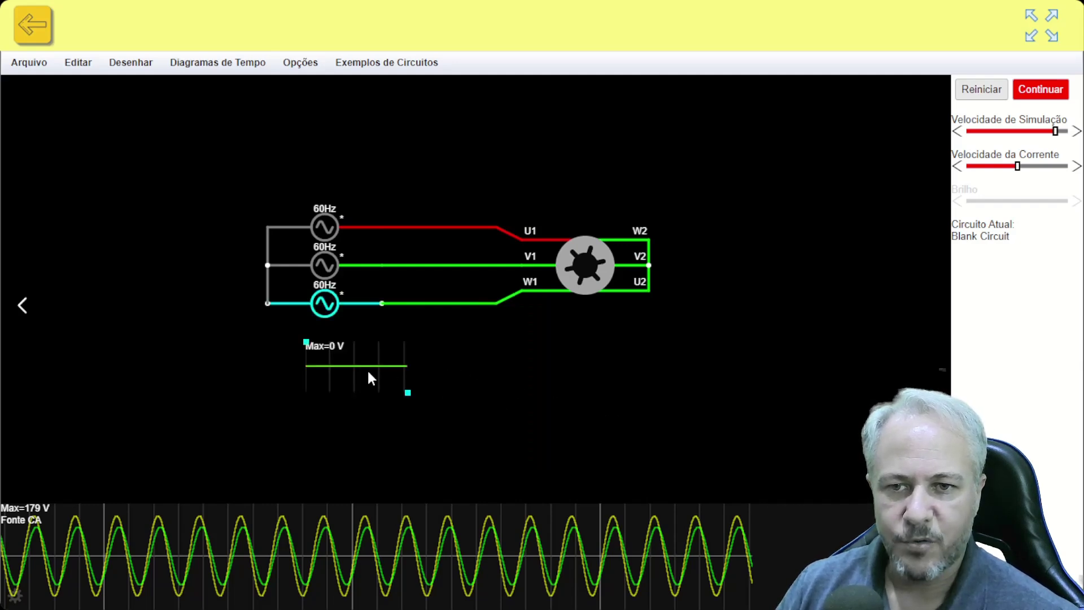
{"action": "left_click_drag", "start_coordinate": [371, 379], "coordinate": [417, 378]}
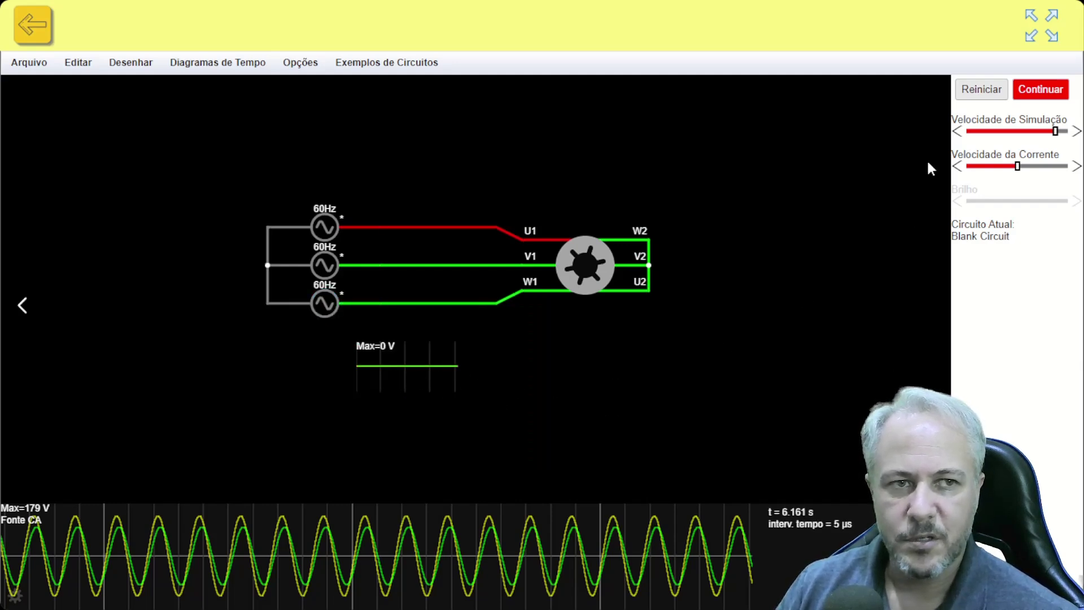
{"action": "left_click", "coordinate": [1029, 91]}
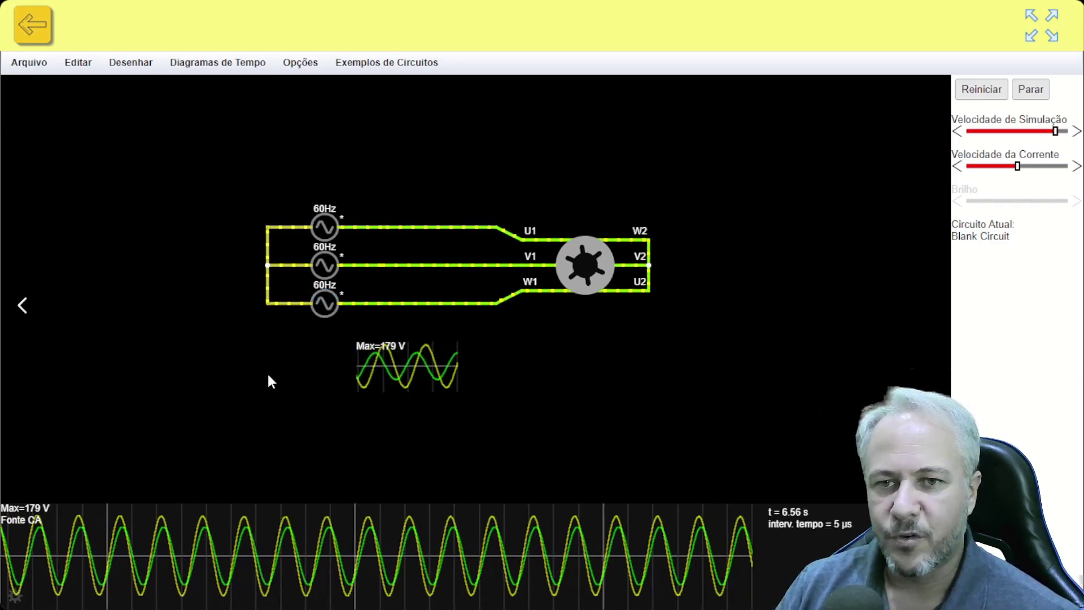
{"action": "left_click", "coordinate": [1033, 92]}
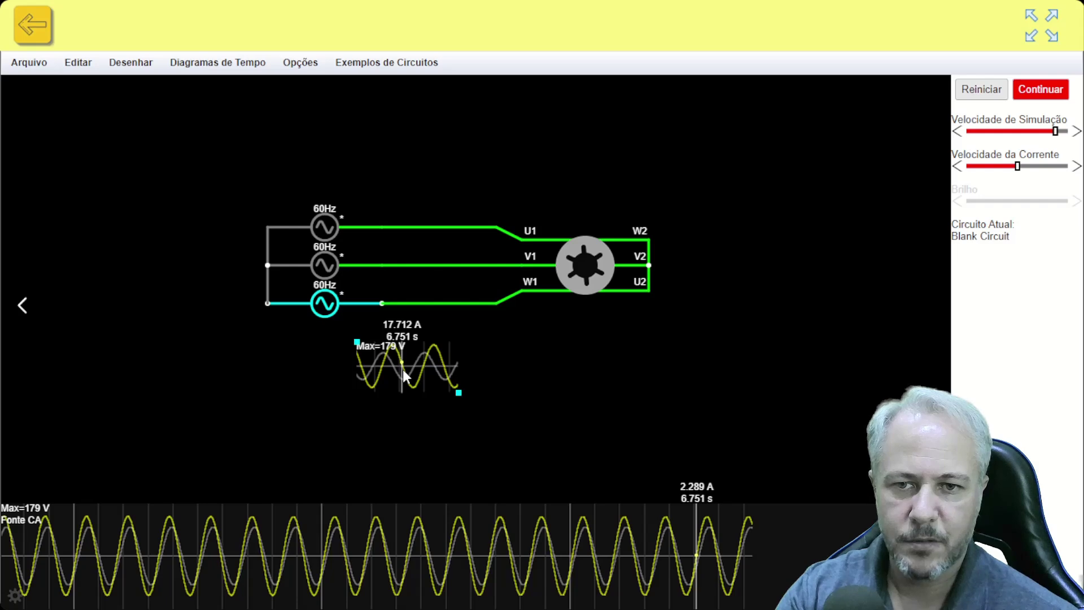
{"action": "key", "text": "Delete"}
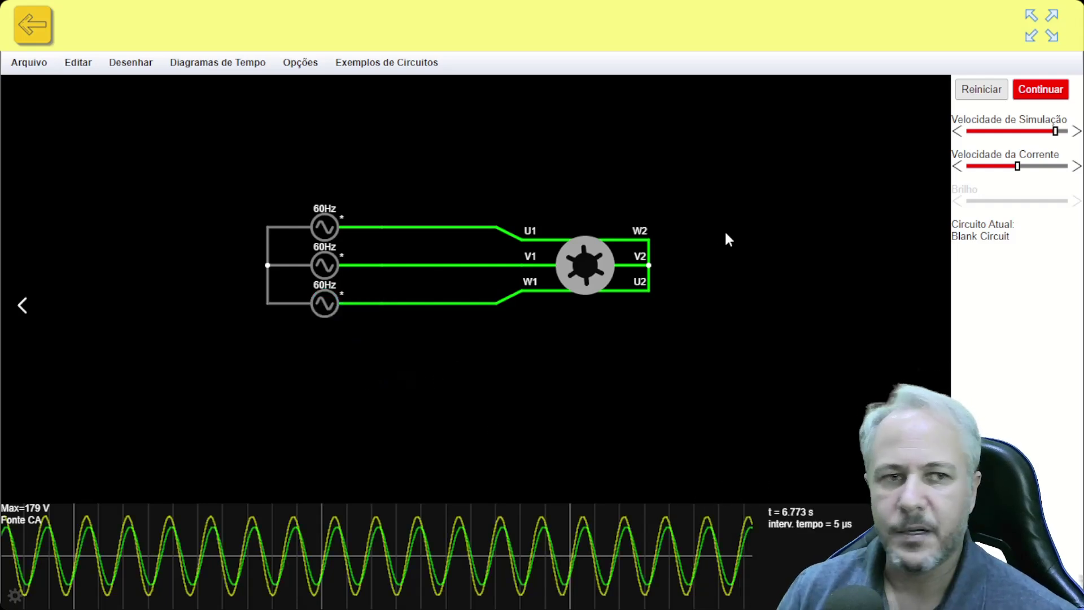
{"action": "left_click", "coordinate": [1041, 90]}
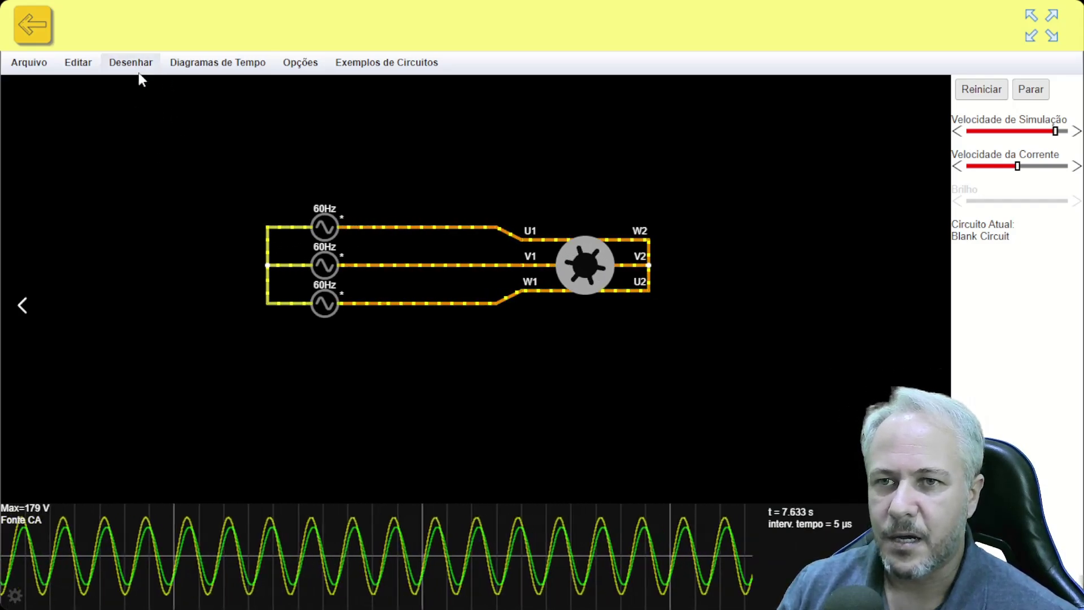
Insert a vertical voltmeter (Voltímetro/Sonda) and connect it between the dotted-side lines of the top and middle AC sources.
{"action": "right_click", "coordinate": [188, 138]}
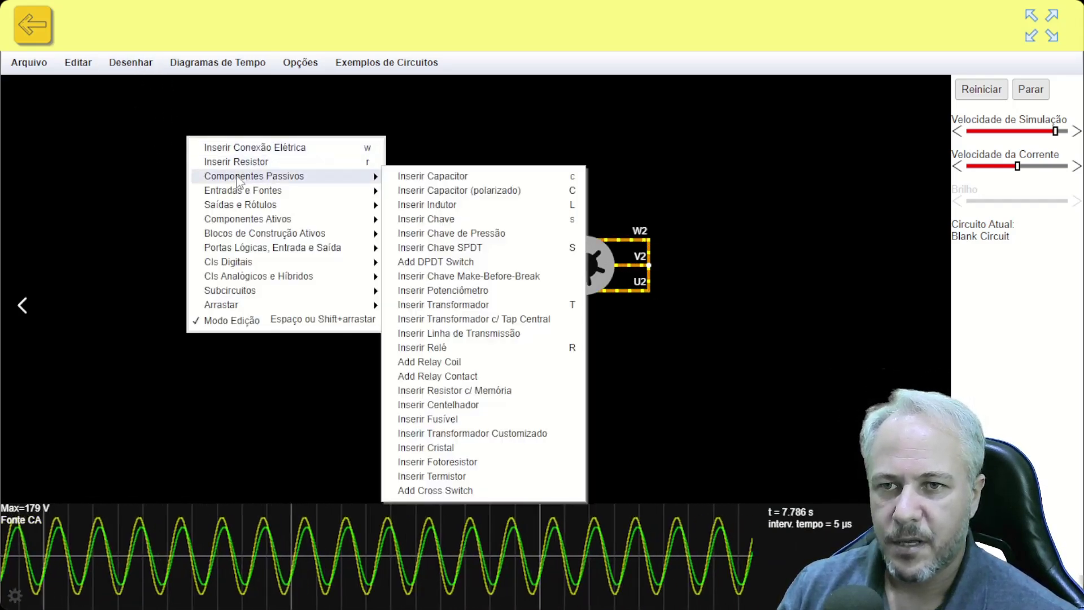
{"action": "mouse_move", "coordinate": [237, 178]}
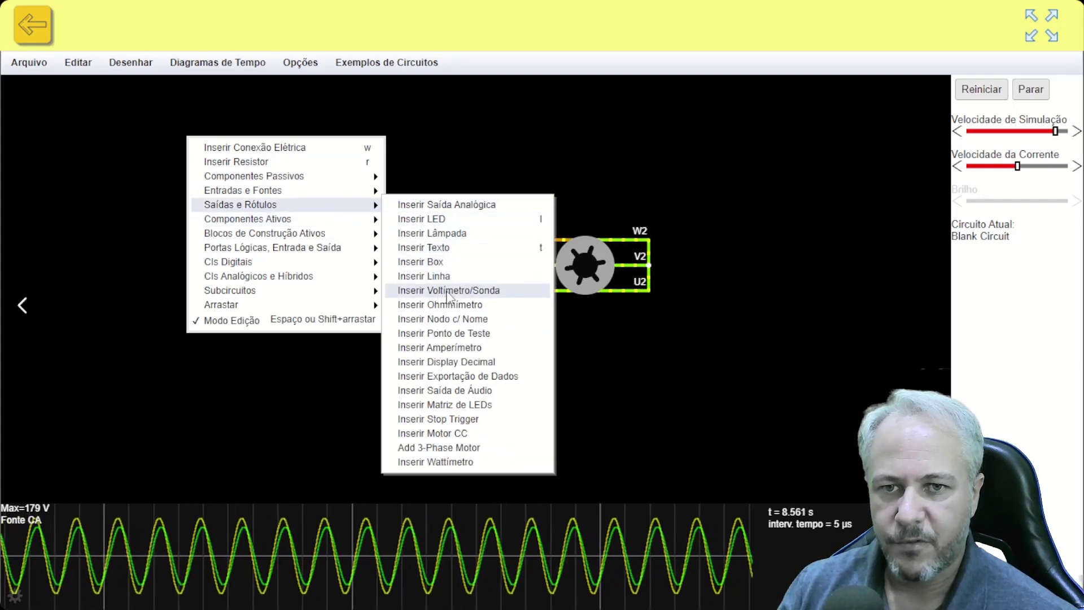
{"action": "left_click", "coordinate": [447, 293]}
{"action": "left_click_drag", "start_coordinate": [413, 160], "coordinate": [411, 199]}
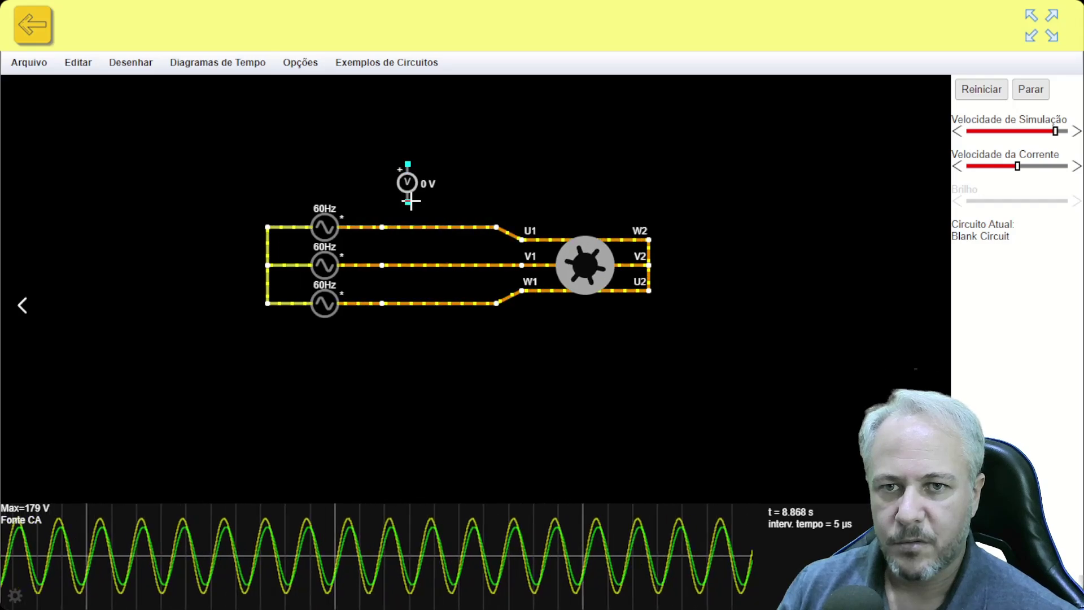
{"action": "right_click", "coordinate": [449, 159]}
{"action": "left_click", "coordinate": [448, 142]}
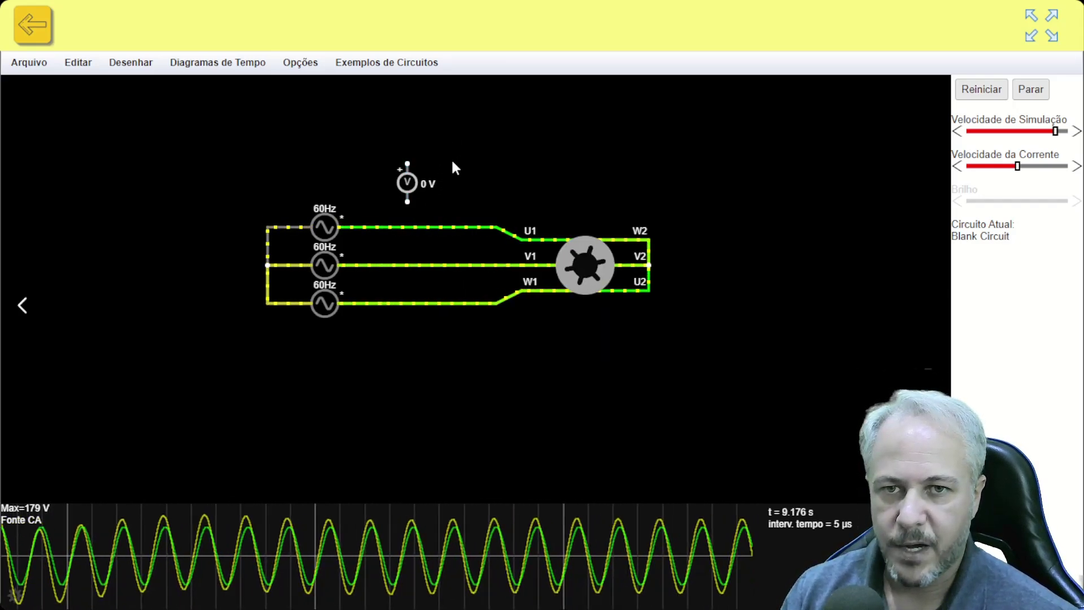
{"action": "left_click_drag", "start_coordinate": [401, 191], "coordinate": [426, 161]}
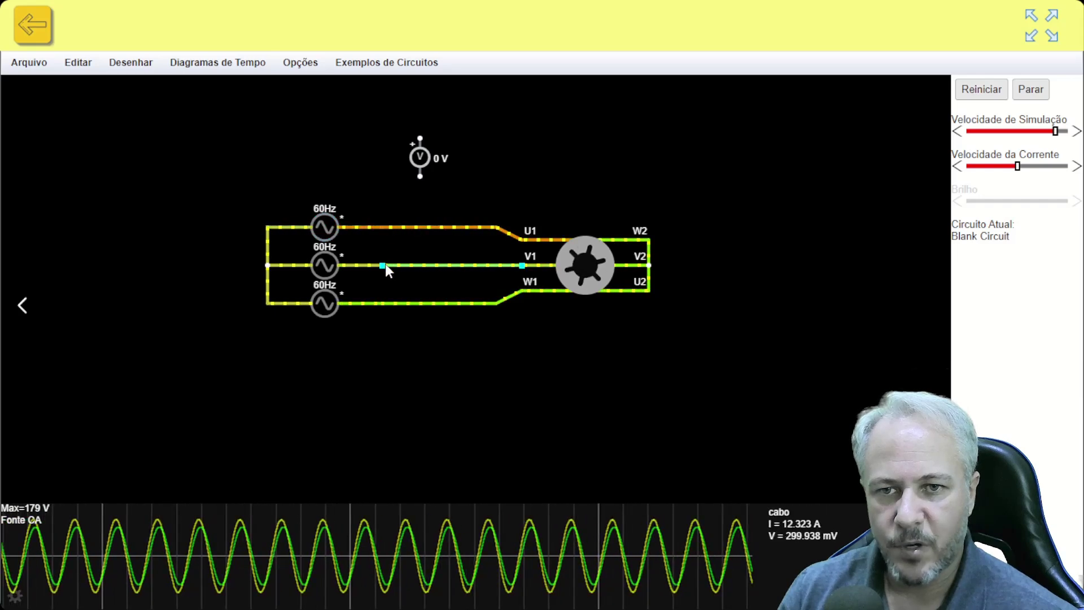
{"action": "left_click_drag", "start_coordinate": [420, 163], "coordinate": [390, 250]}
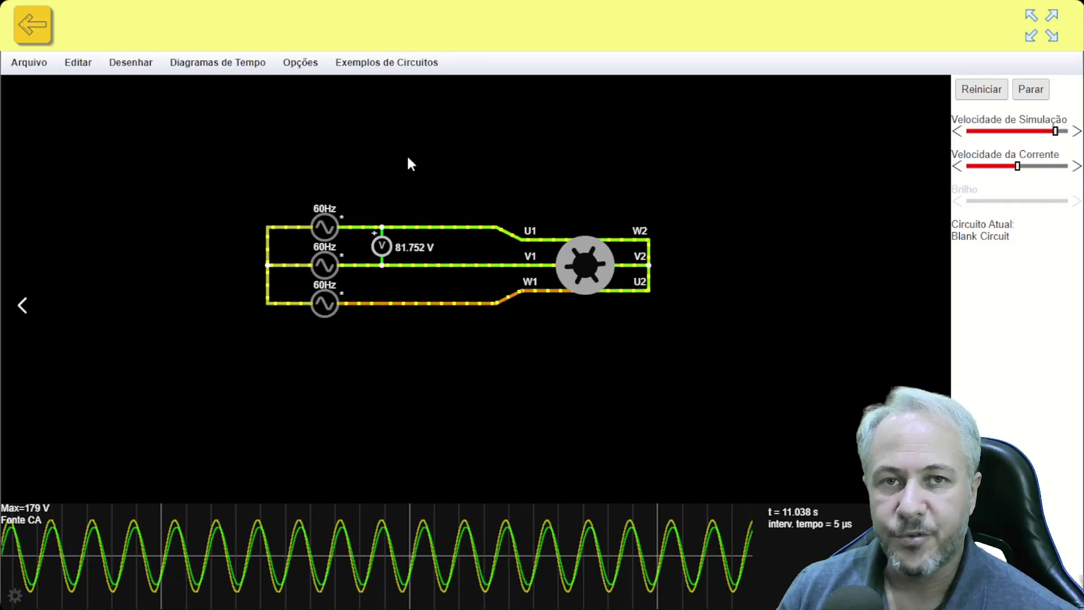
Set the voltmeter between the top and middle lines to show the RMS voltage (Tensão RMS).
{"action": "double_click", "coordinate": [383, 246]}
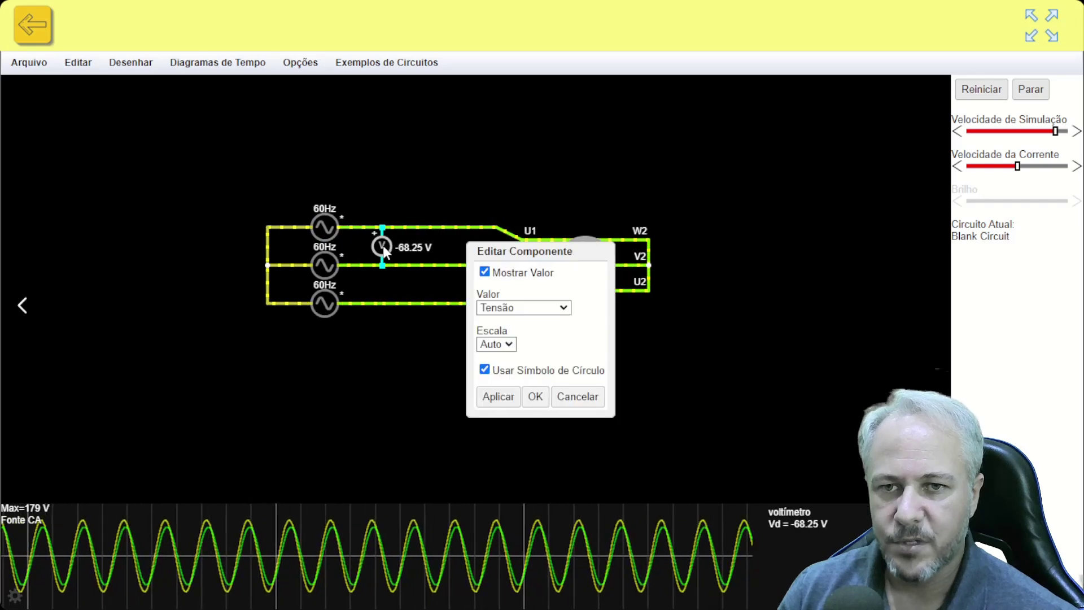
{"action": "left_click", "coordinate": [563, 308]}
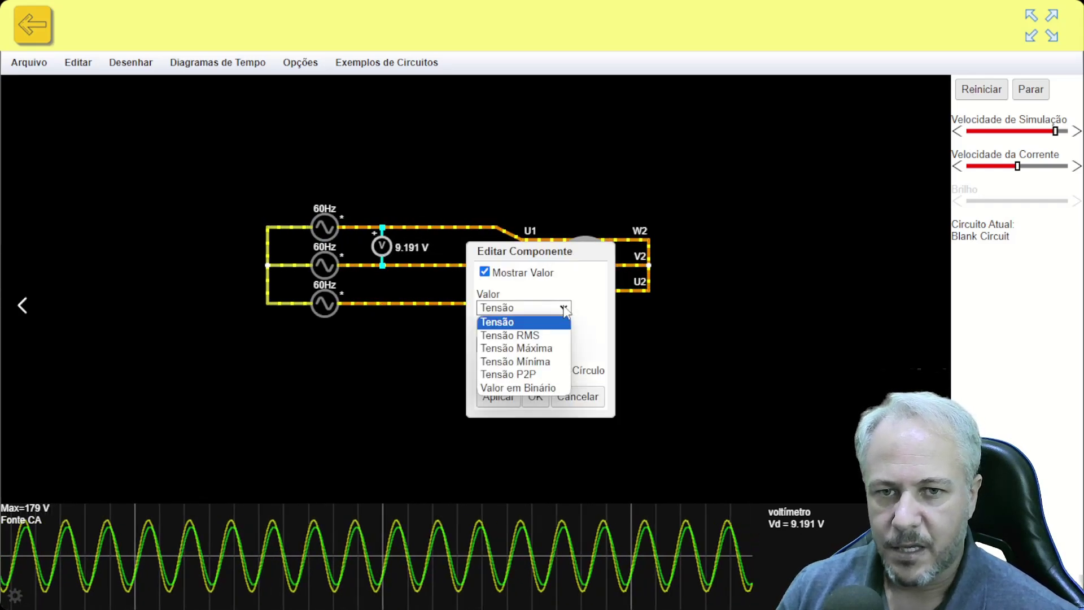
{"action": "left_click", "coordinate": [527, 333]}
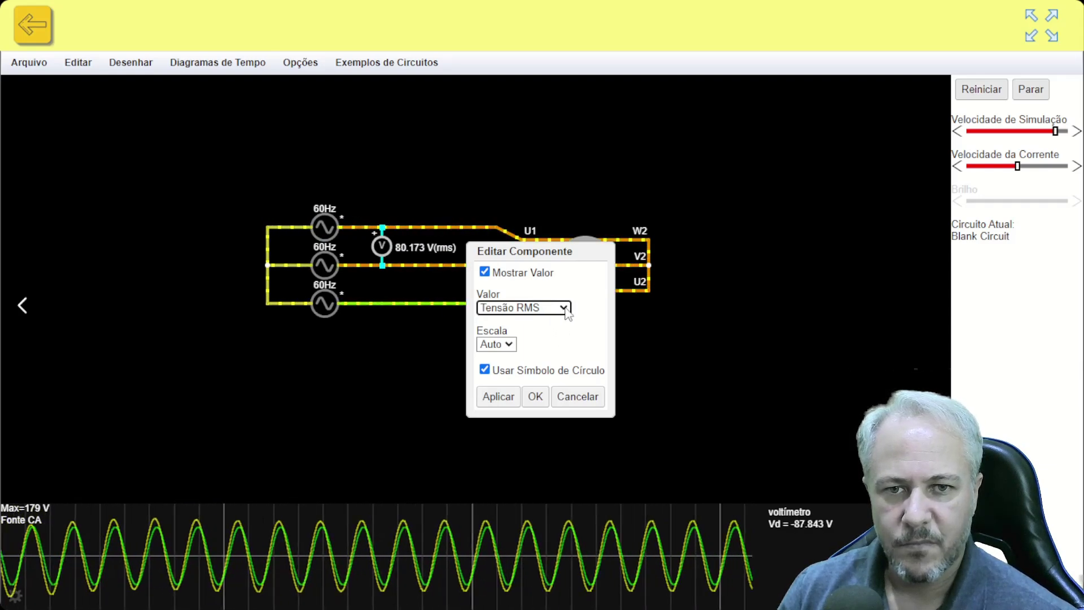
{"action": "left_click", "coordinate": [536, 397]}
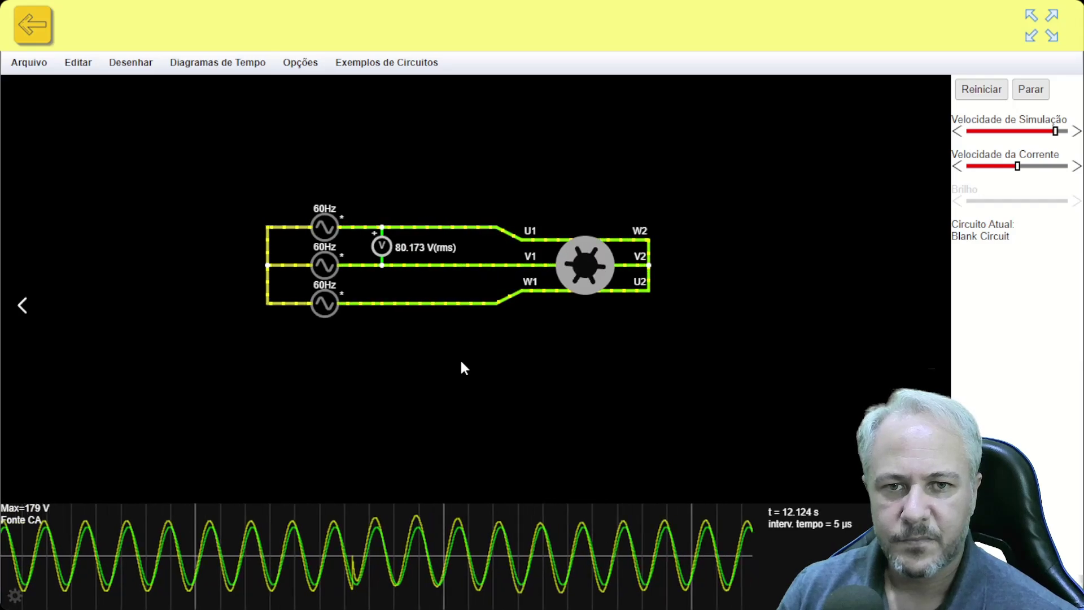
Check the maximum voltage, frequency and phase settings of the top, middle and lowest AC sources.
{"action": "mouse_move", "coordinate": [381, 248]}
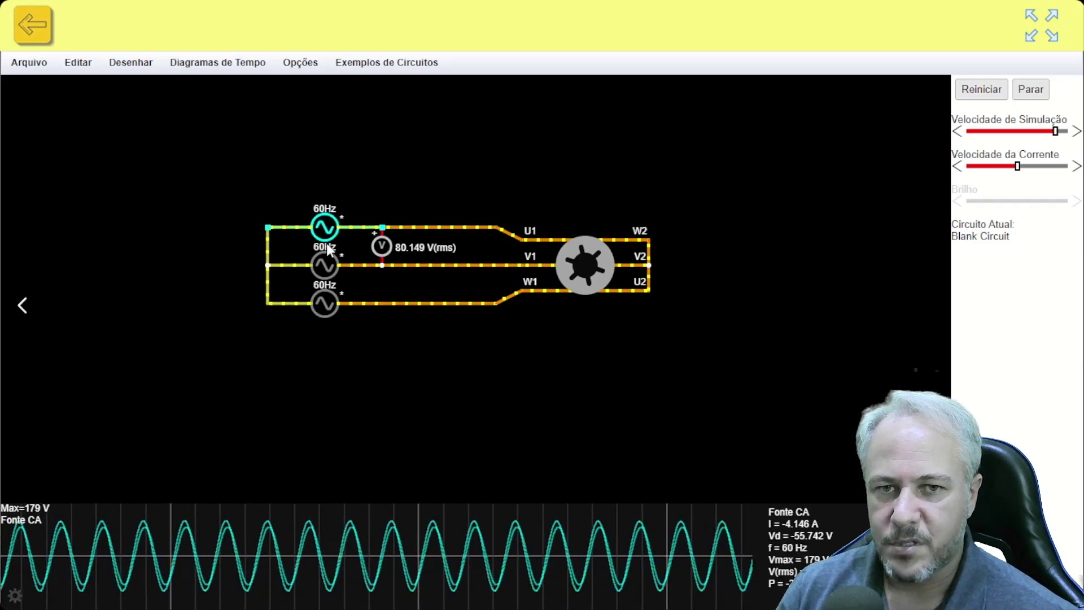
{"action": "double_click", "coordinate": [319, 228]}
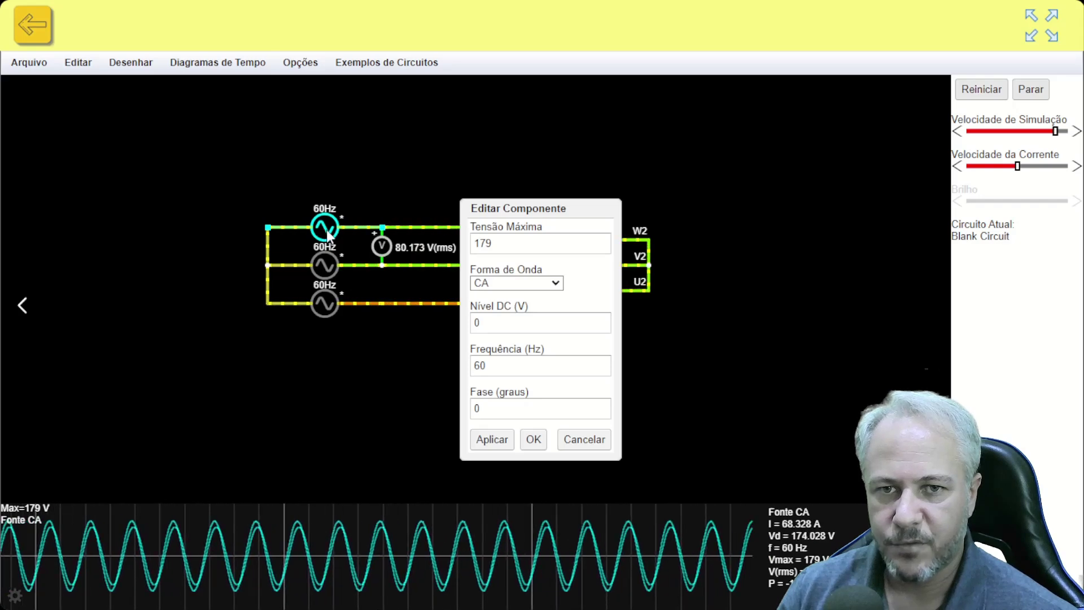
{"action": "left_click", "coordinate": [533, 440]}
{"action": "double_click", "coordinate": [319, 265]}
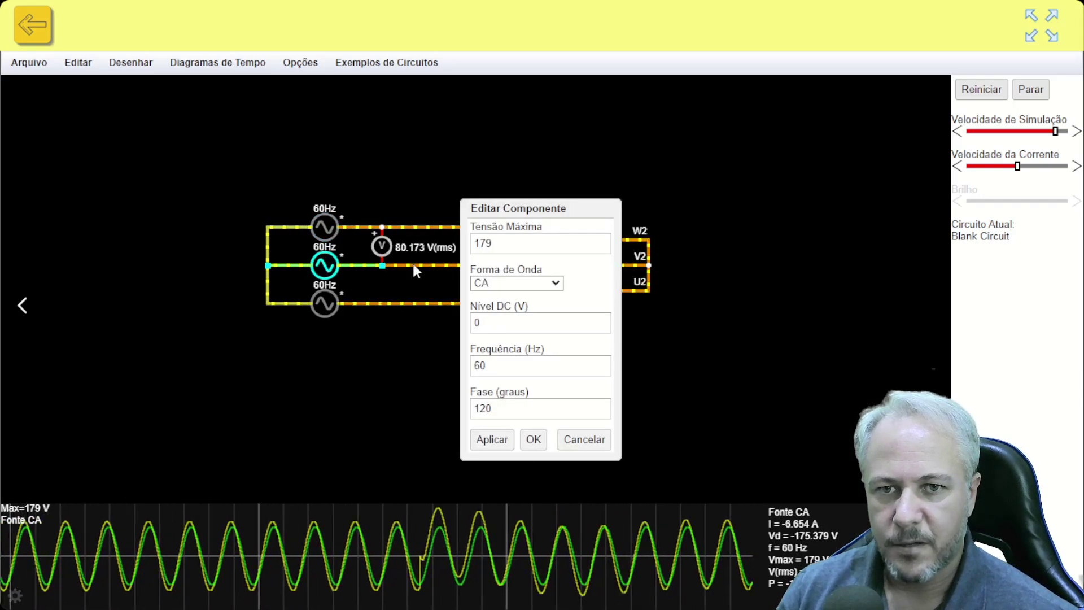
{"action": "left_click", "coordinate": [533, 440]}
{"action": "double_click", "coordinate": [323, 302]}
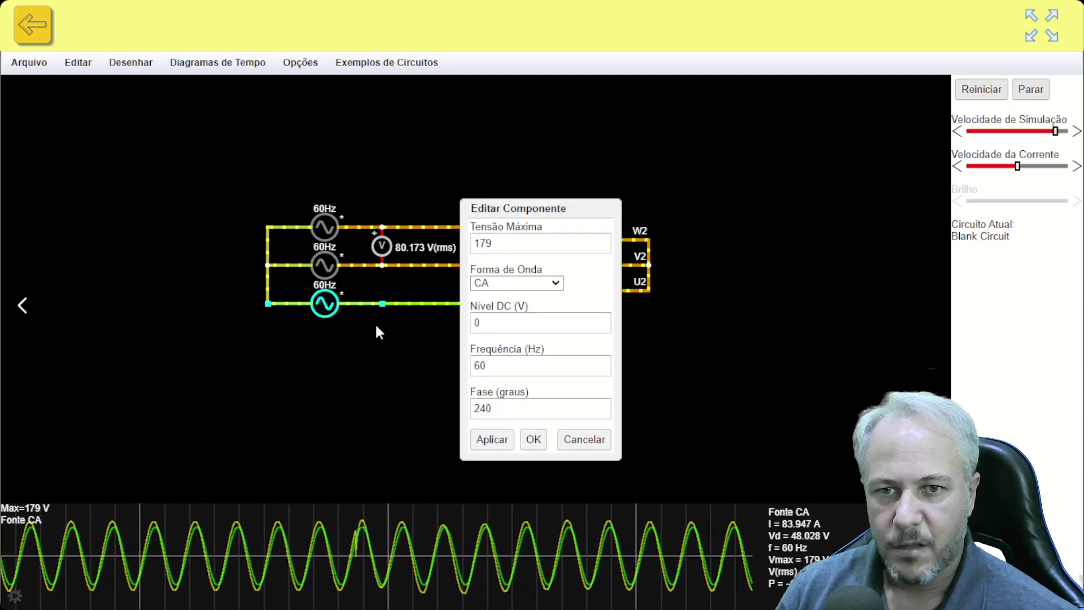
{"action": "left_click", "coordinate": [533, 440]}
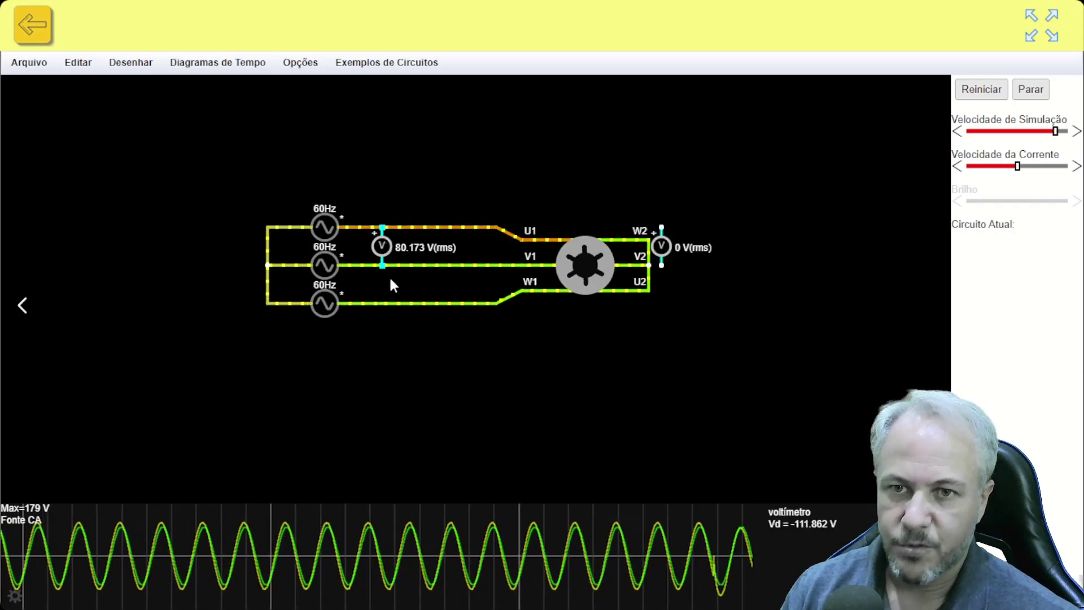
Connect the copied RMS voltmeter between the dotted-side lines of the middle and lowest AC sources.
{"action": "left_click_drag", "start_coordinate": [663, 270], "coordinate": [382, 267]}
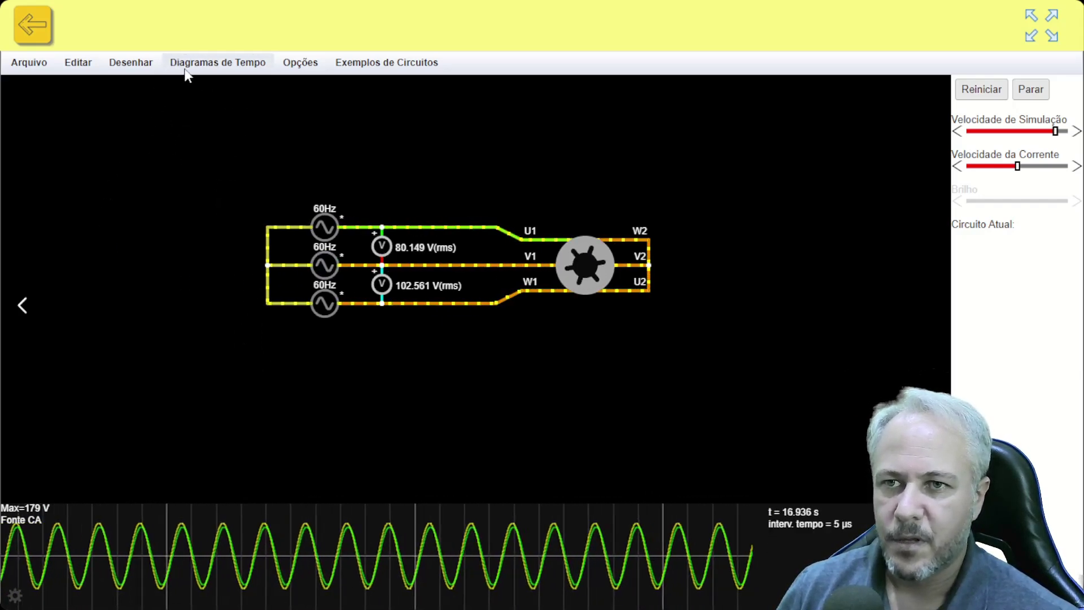
Insert a ground below the AC sources and wire it up to the sources' common node at the lowest source.
{"action": "right_click", "coordinate": [190, 135]}
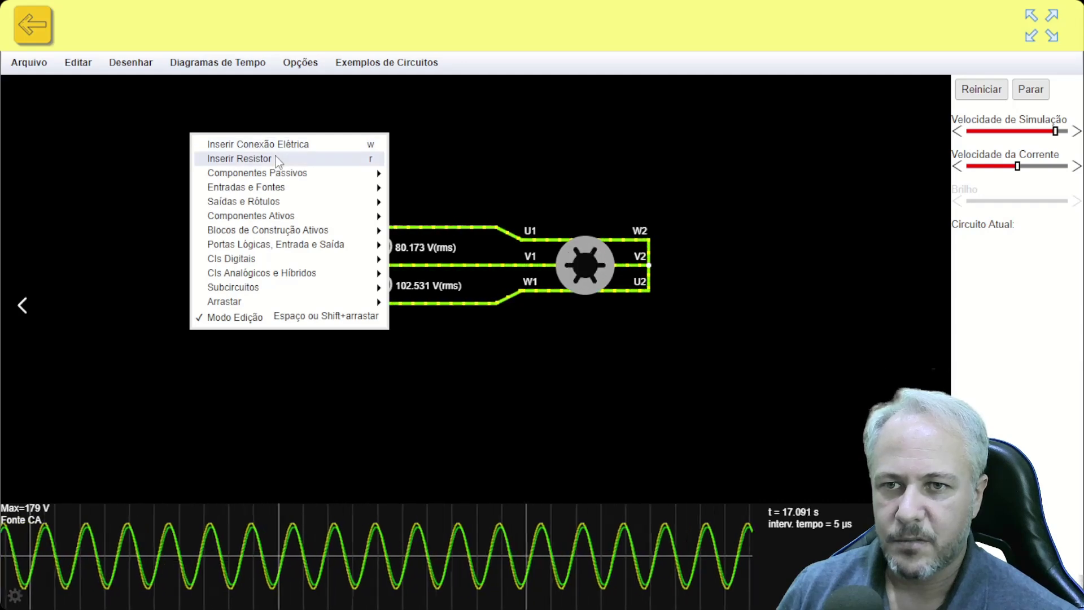
{"action": "mouse_move", "coordinate": [247, 178]}
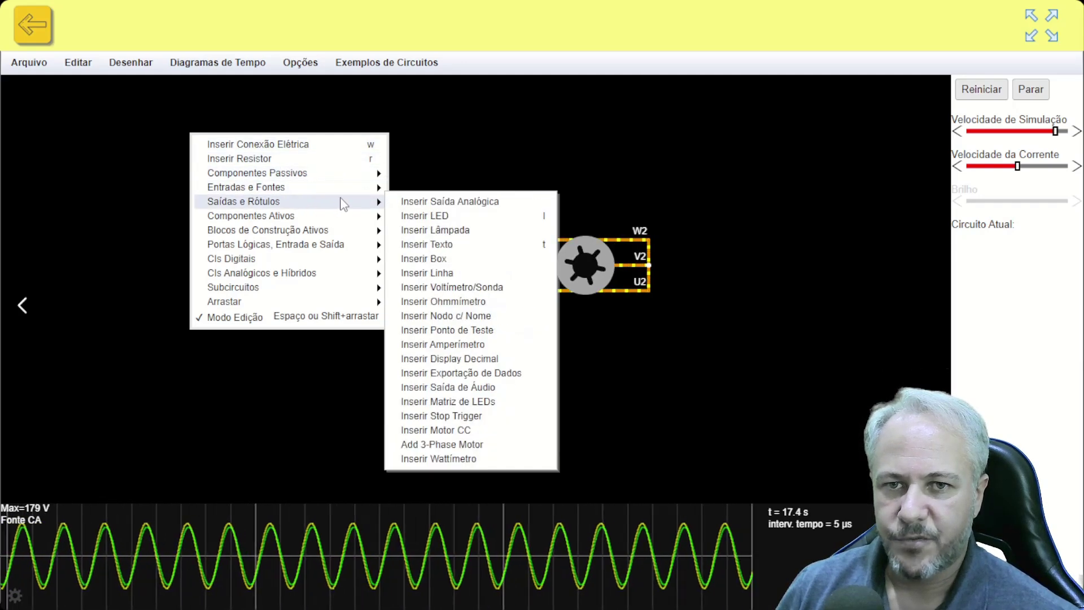
{"action": "left_click", "coordinate": [404, 189]}
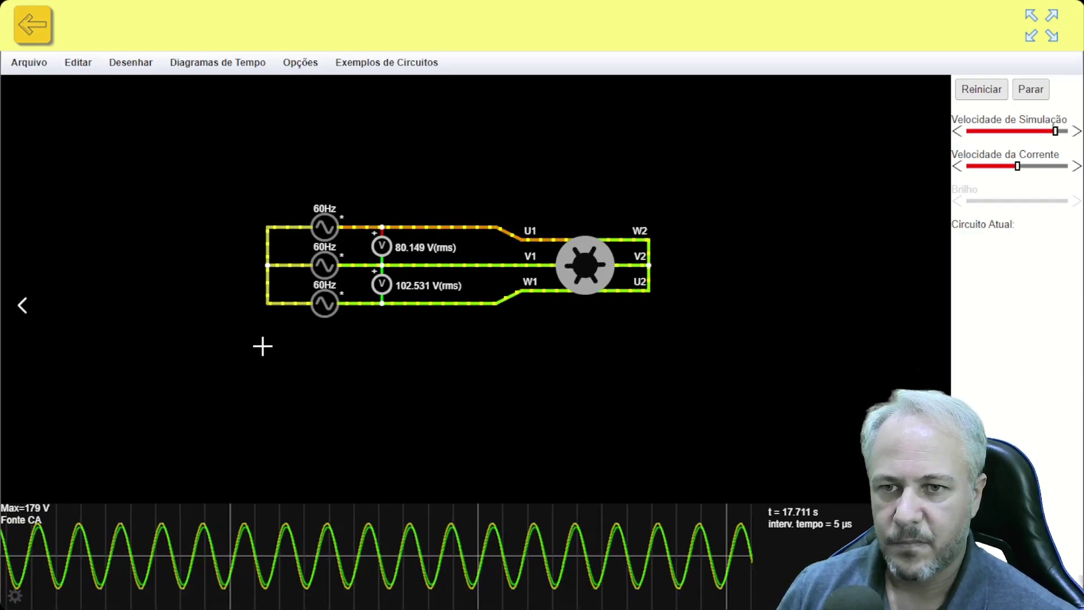
{"action": "left_click_drag", "start_coordinate": [267, 342], "coordinate": [268, 383]}
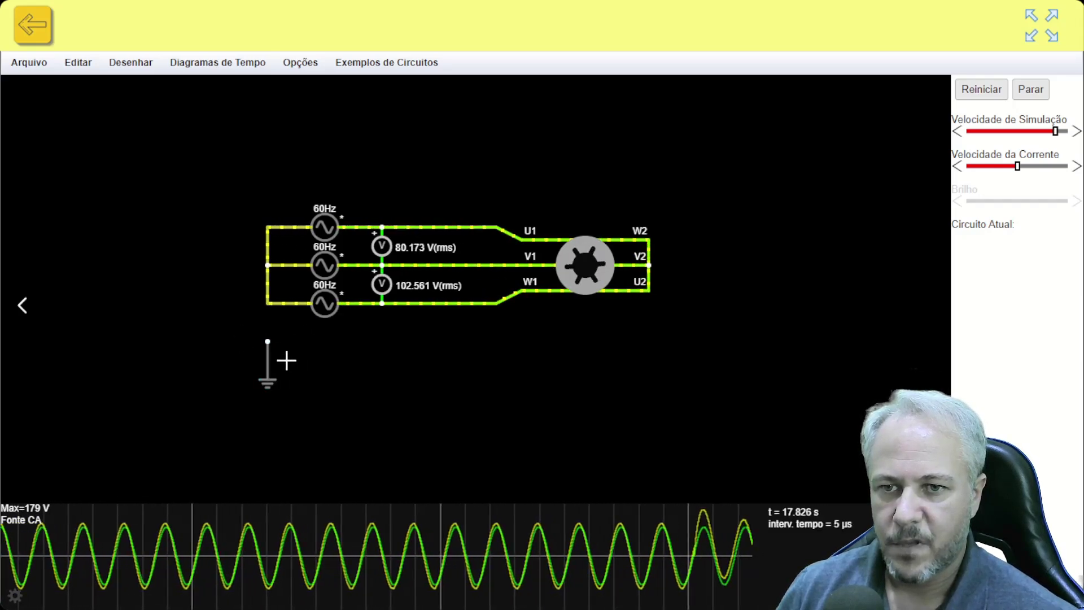
{"action": "right_click", "coordinate": [328, 361]}
{"action": "left_click", "coordinate": [389, 239]}
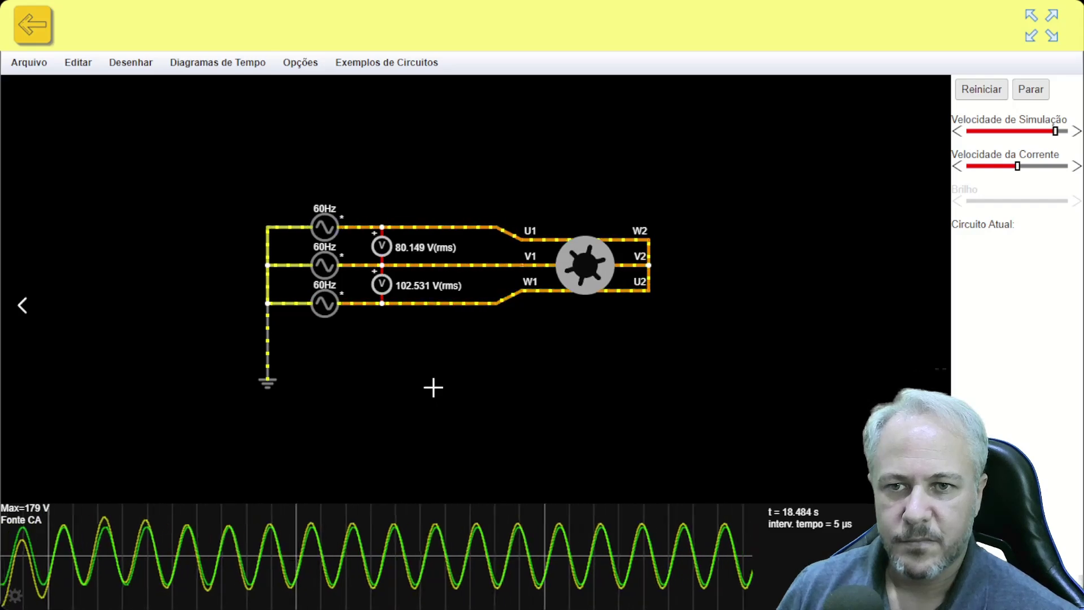
{"action": "right_click", "coordinate": [438, 384]}
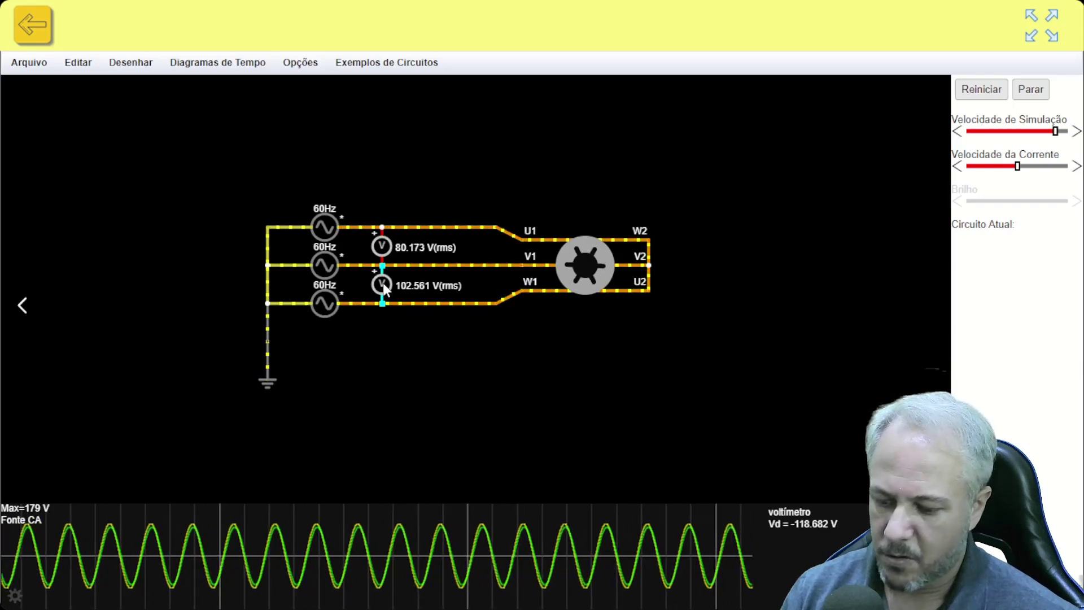
Duplicate the RMS voltmeter between the middle and lowest lines, and connect the copy between the lowest source's line and the ground wire.
{"action": "key", "text": "ctrl+v"}
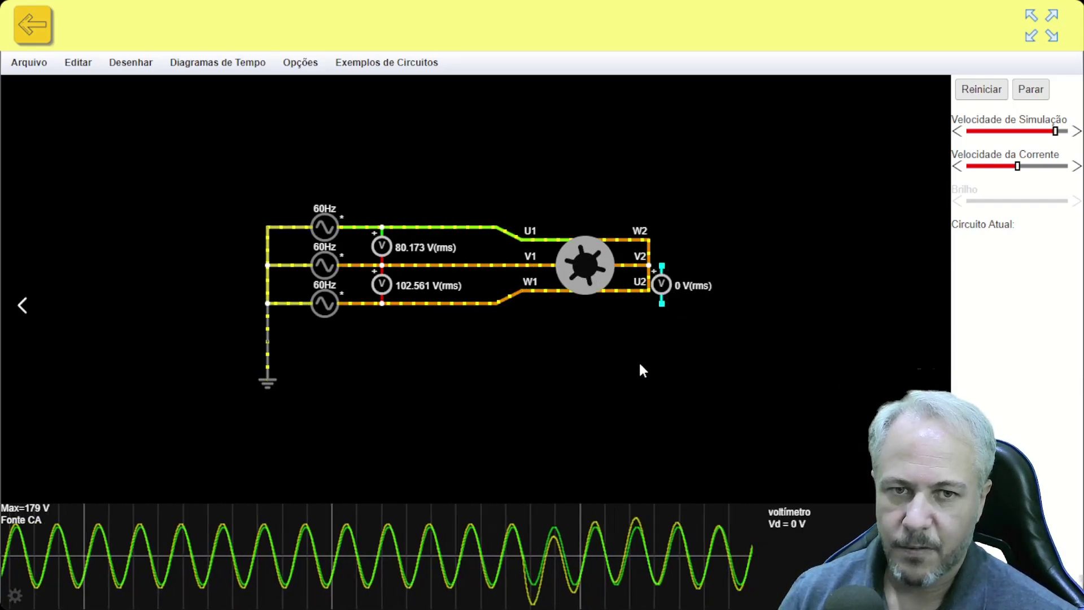
{"action": "left_click_drag", "start_coordinate": [662, 284], "coordinate": [382, 334]}
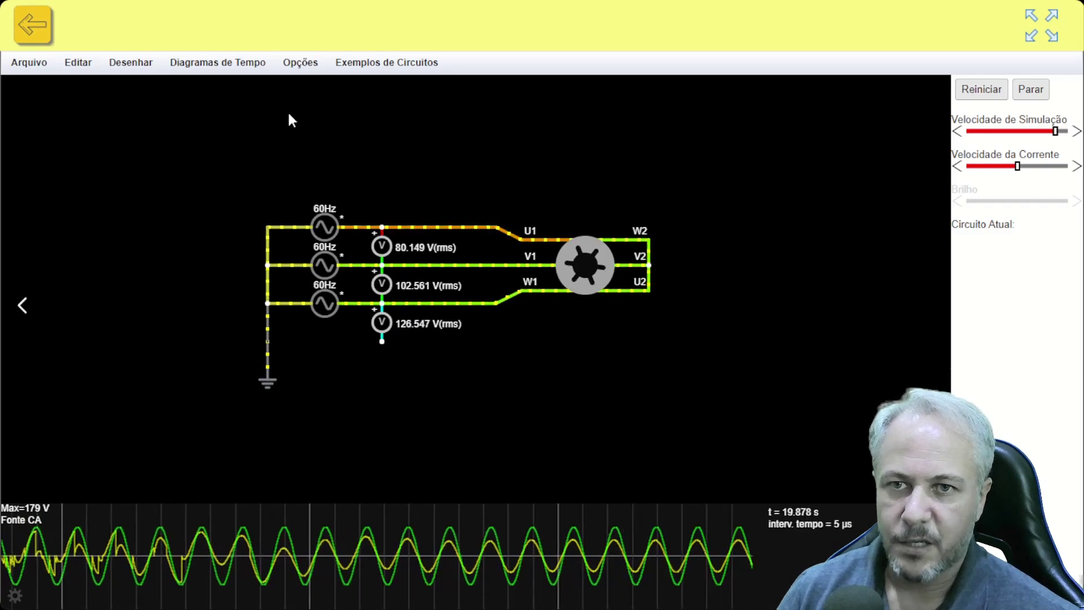
{"action": "right_click", "coordinate": [387, 394]}
{"action": "mouse_move", "coordinate": [418, 325]}
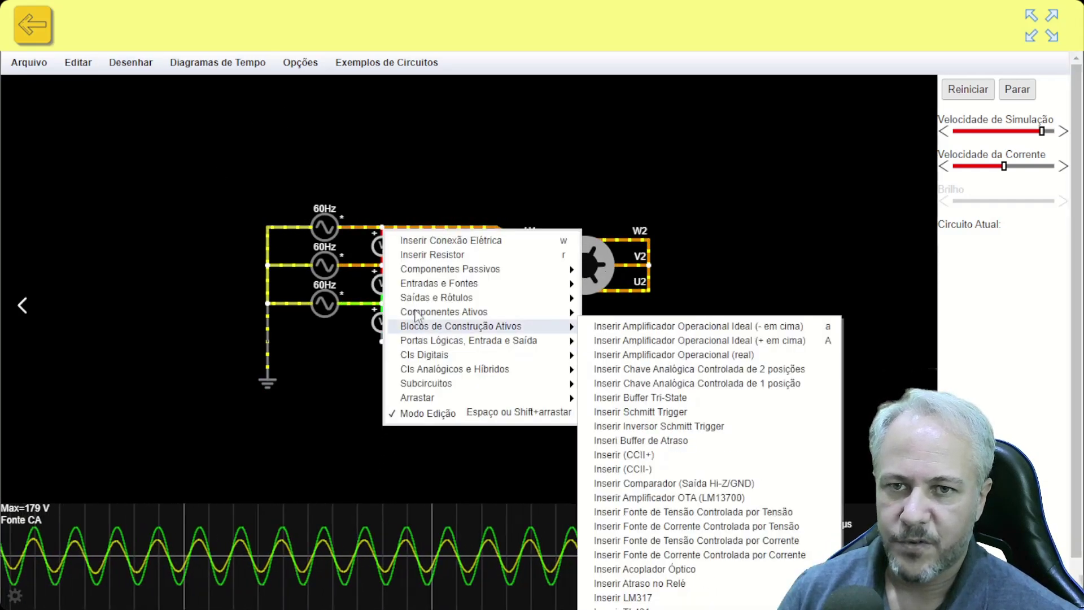
{"action": "left_click", "coordinate": [442, 243]}
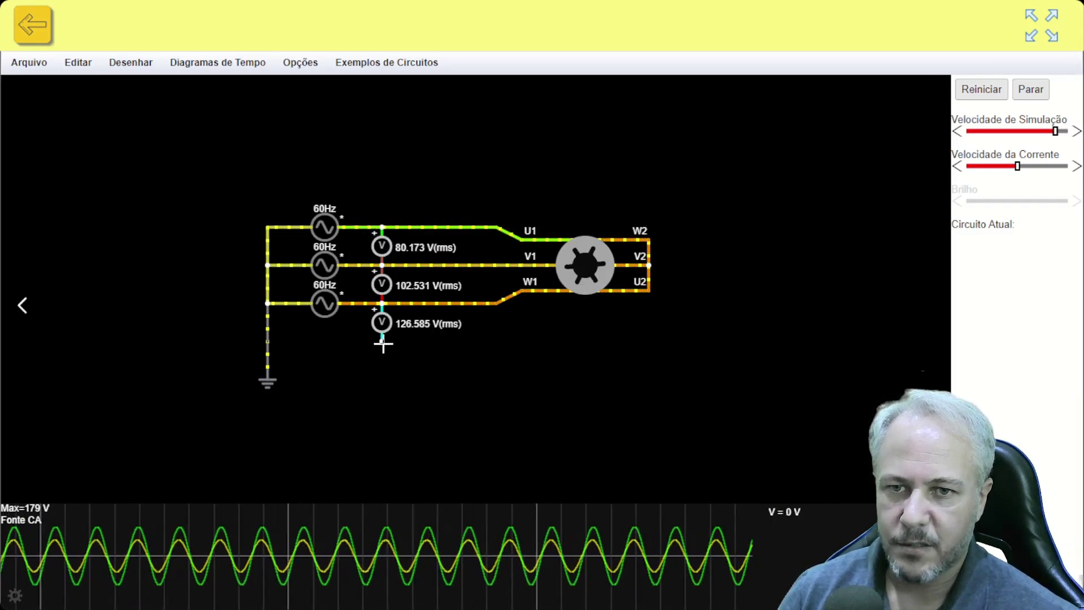
{"action": "left_click_drag", "start_coordinate": [383, 344], "coordinate": [268, 341]}
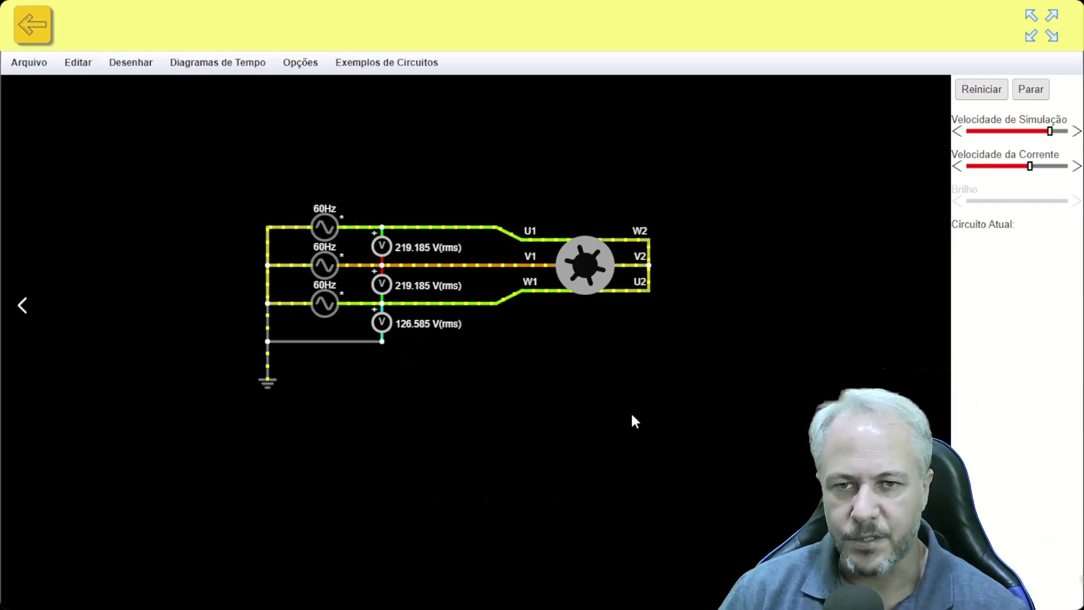
Restart the circuit simulation with the three RMS voltmeters connected.
{"action": "left_click", "coordinate": [979, 91]}
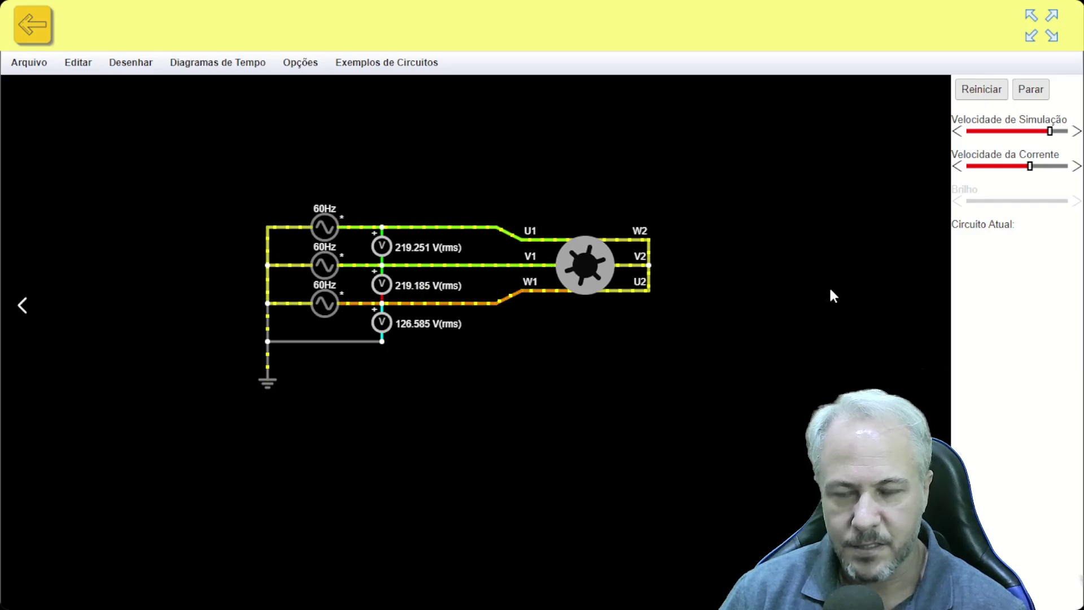